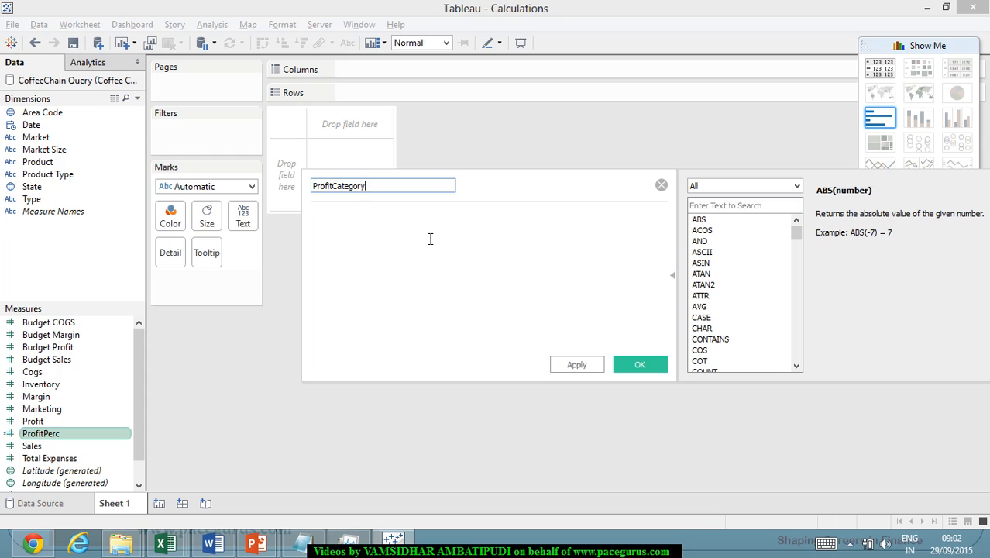
Start the ProfitCategory formula with IF [ProfitPerc]<0 THEN "Loss"
{"action": "left_click", "coordinate": [430, 238]}
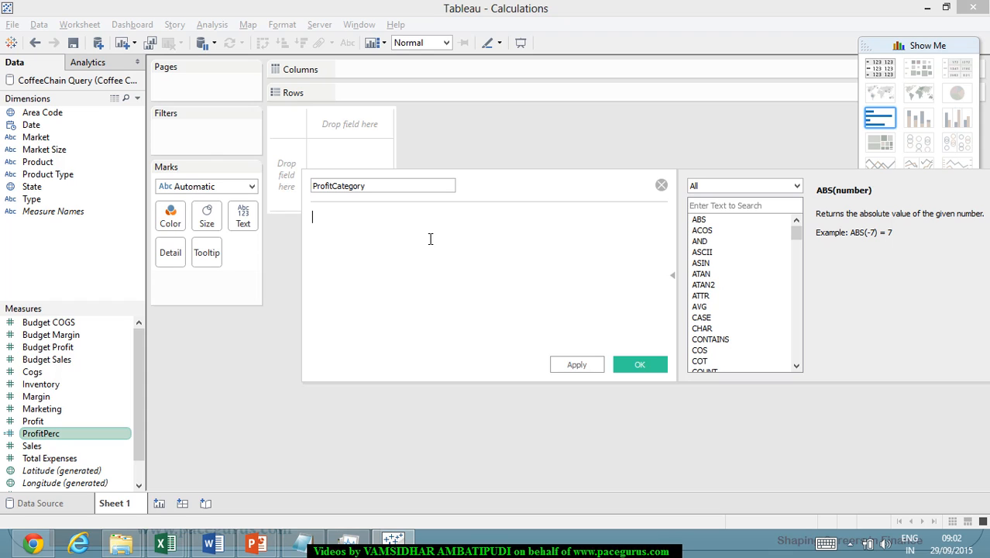
{"action": "type", "text": "IF "}
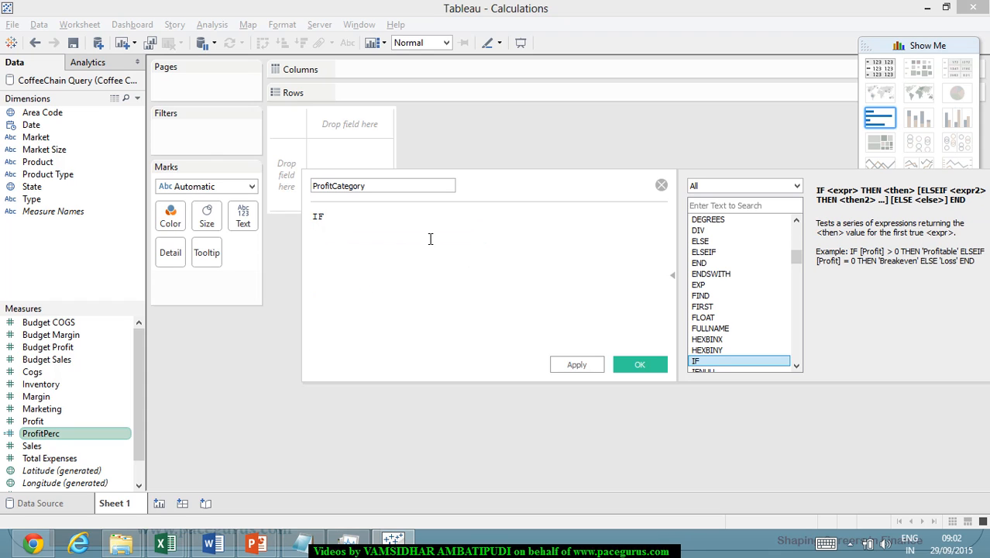
{"action": "type", "text": "("}
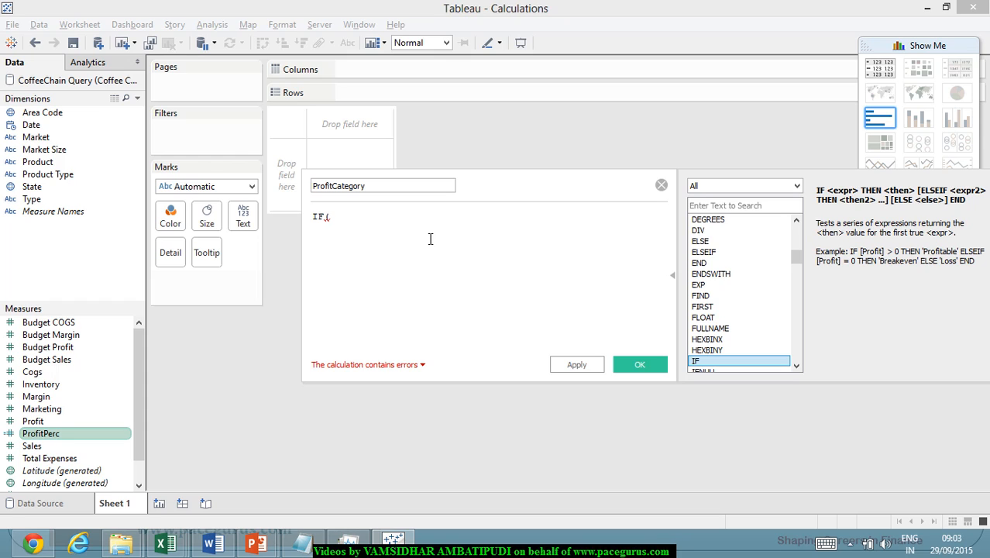
{"action": "key", "text": "BackSpace"}
{"action": "left_click_drag", "start_coordinate": [41, 433], "coordinate": [379, 232]}
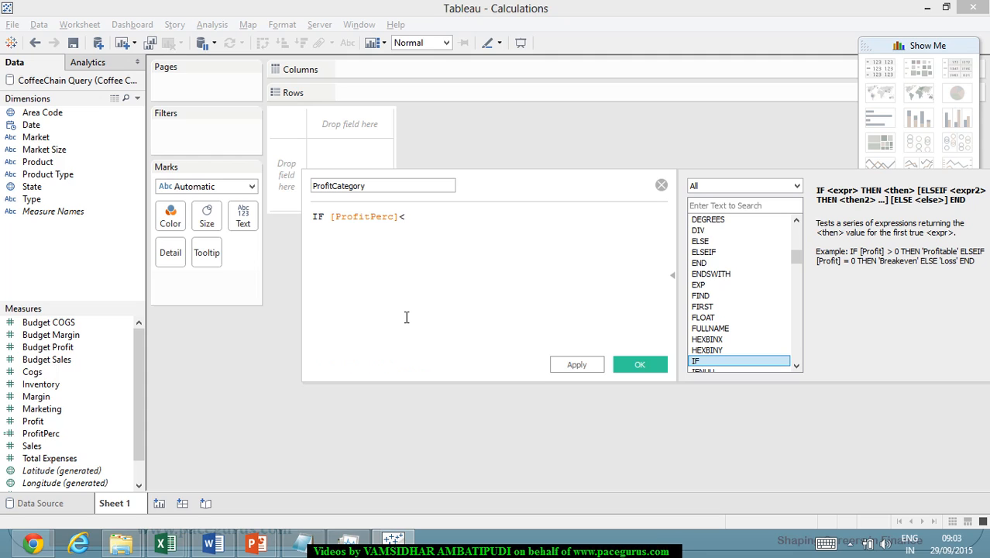
{"action": "type", "text": "<"}
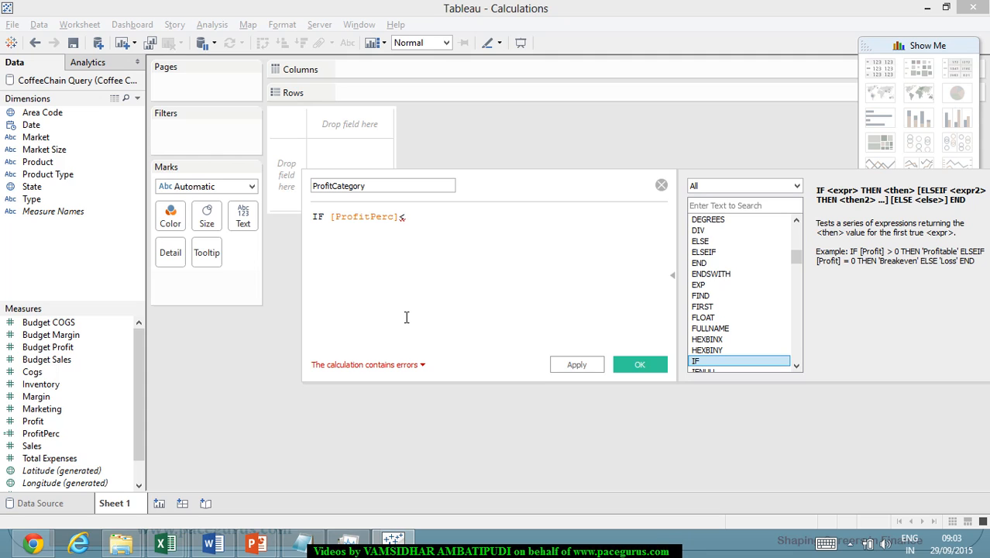
{"action": "type", "text": "0"}
{"action": "key", "text": "Return"}
{"action": "type", "text": "THEN"}
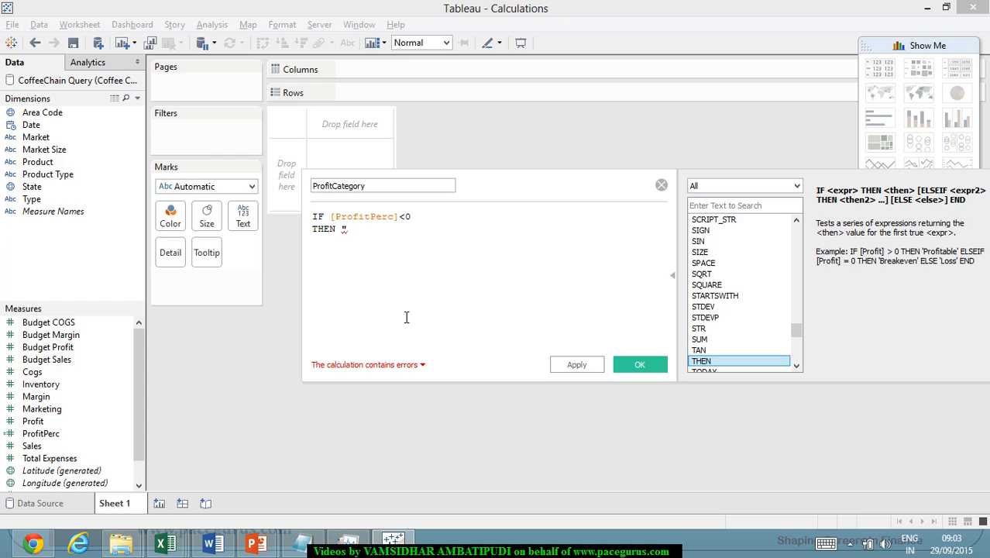
{"action": "type", "text": "Loss\""}
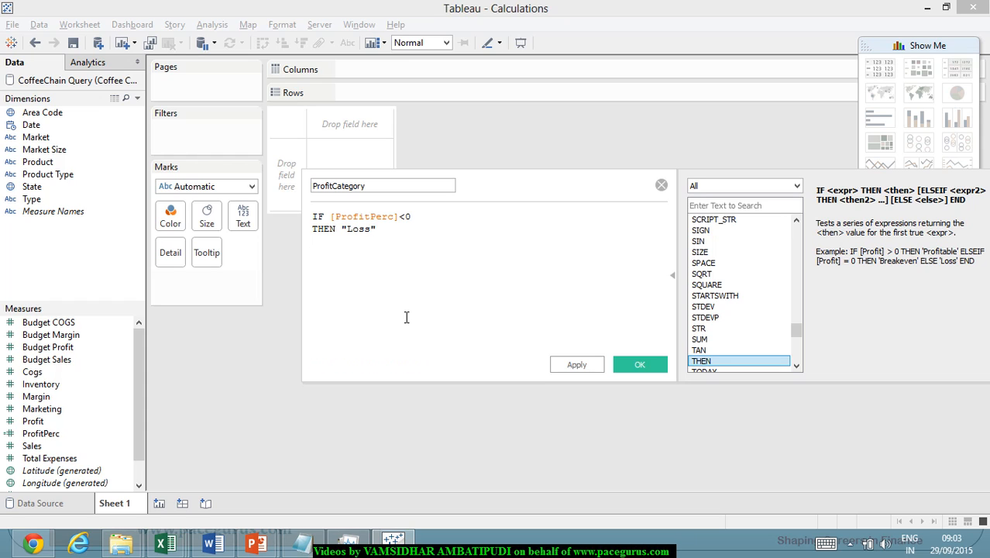
Add a second condition to the formula: ELSEIF [ProfitPerc]<0.25 THEN "Moderate Profit"
{"action": "key", "text": "Return"}
{"action": "type", "text": "Els"}
{"action": "key", "text": "Down"}
{"action": "key", "text": "Return"}
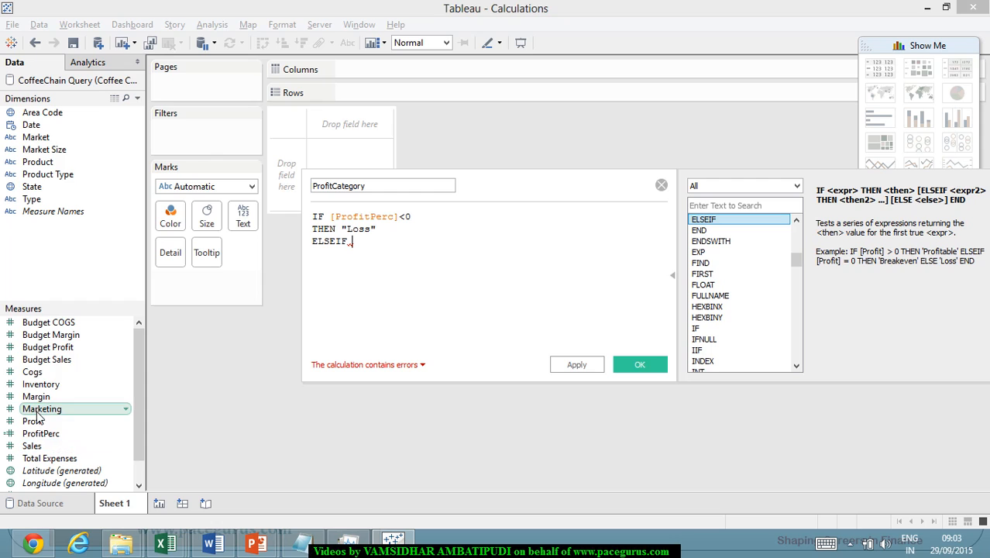
{"action": "left_click_drag", "start_coordinate": [46, 435], "coordinate": [445, 280]}
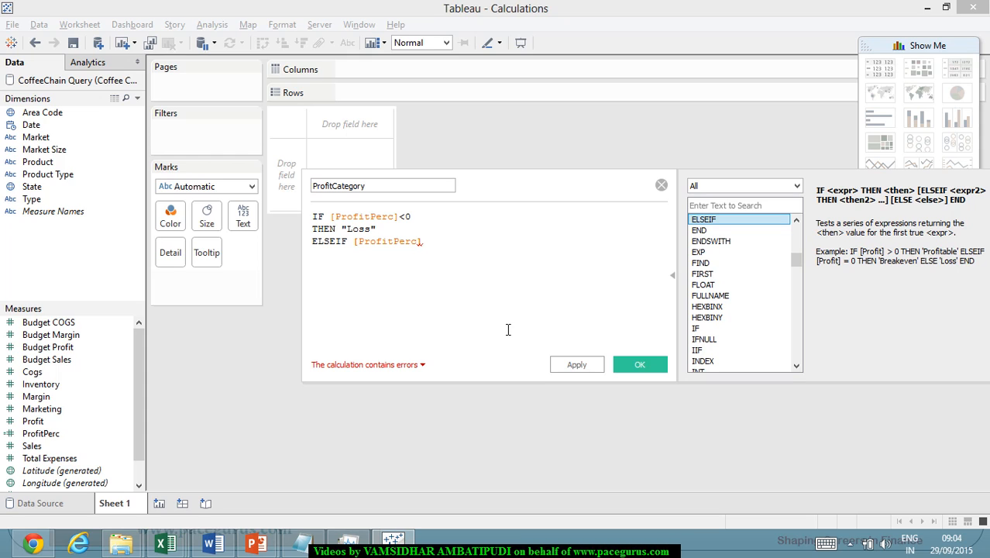
{"action": "type", "text": "<"}
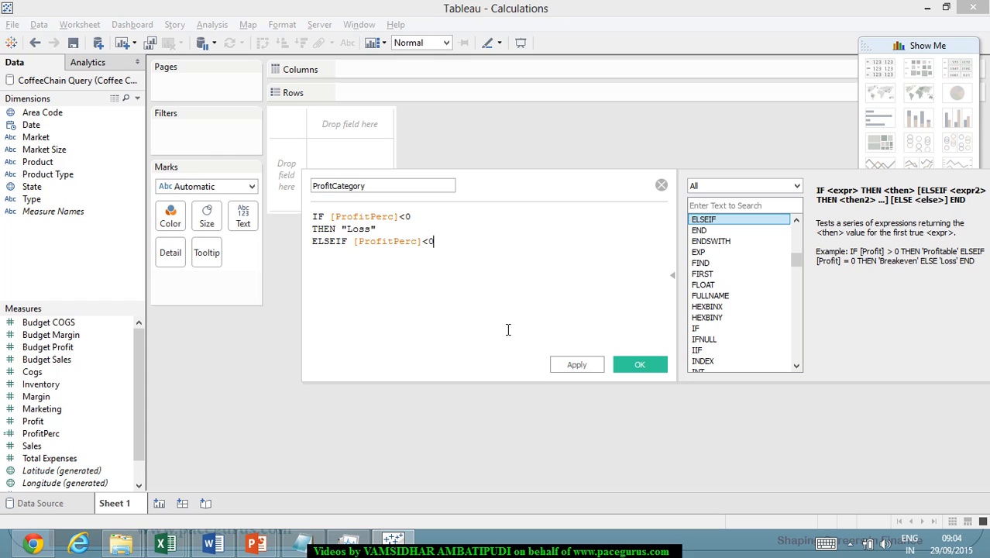
{"action": "type", "text": "0.25"}
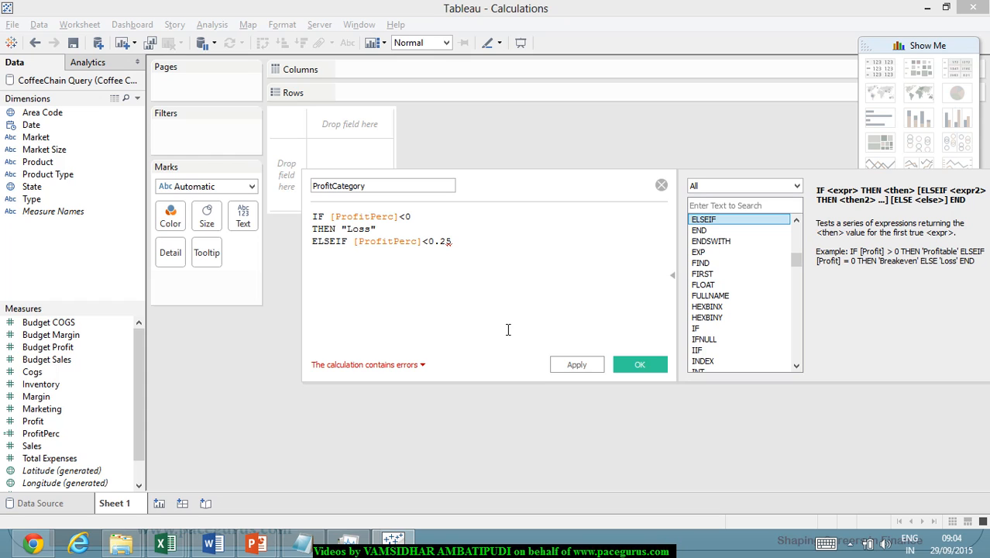
{"action": "key", "text": "Return"}
{"action": "type", "text": "THEN"}
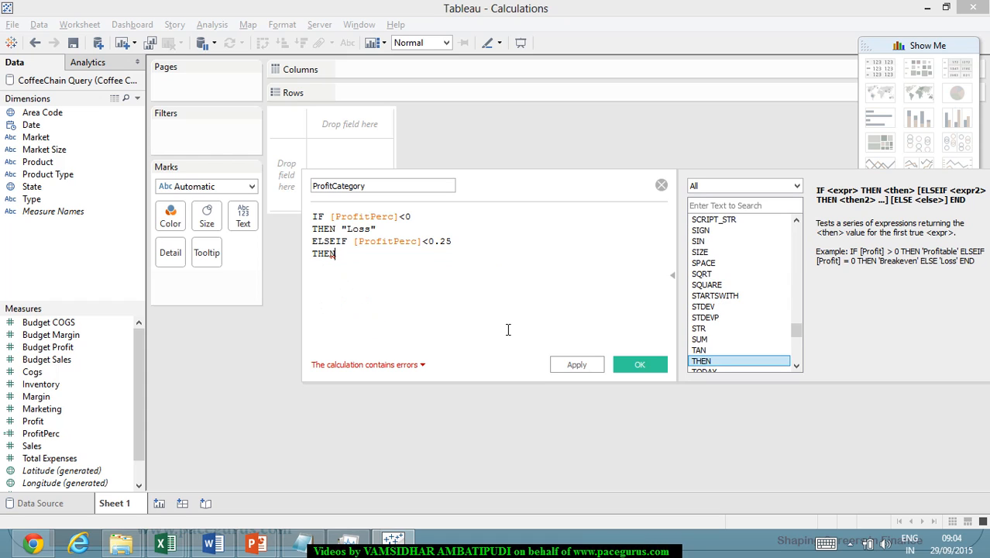
{"action": "type", "text": " \""}
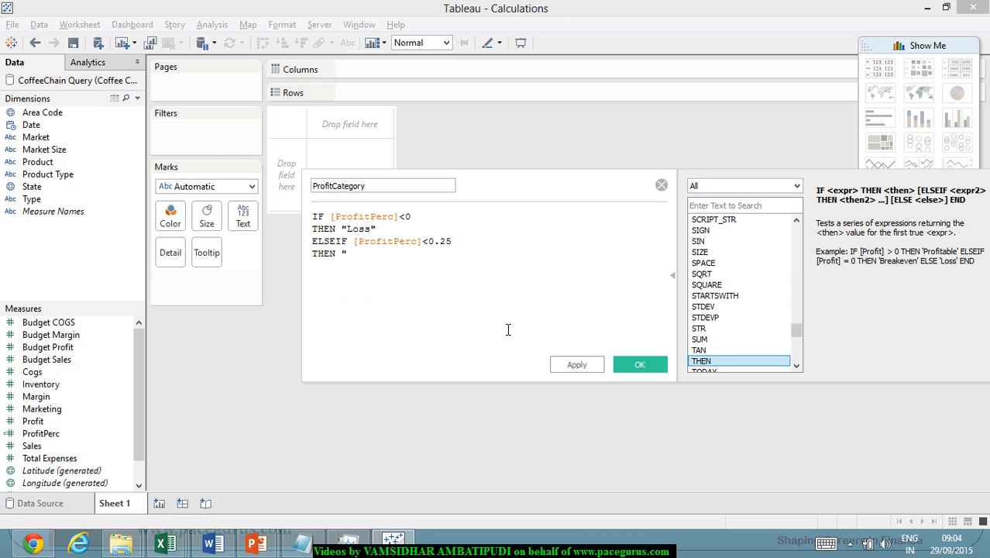
{"action": "type", "text": "Moderate Profit\""}
{"action": "key", "text": "Return"}
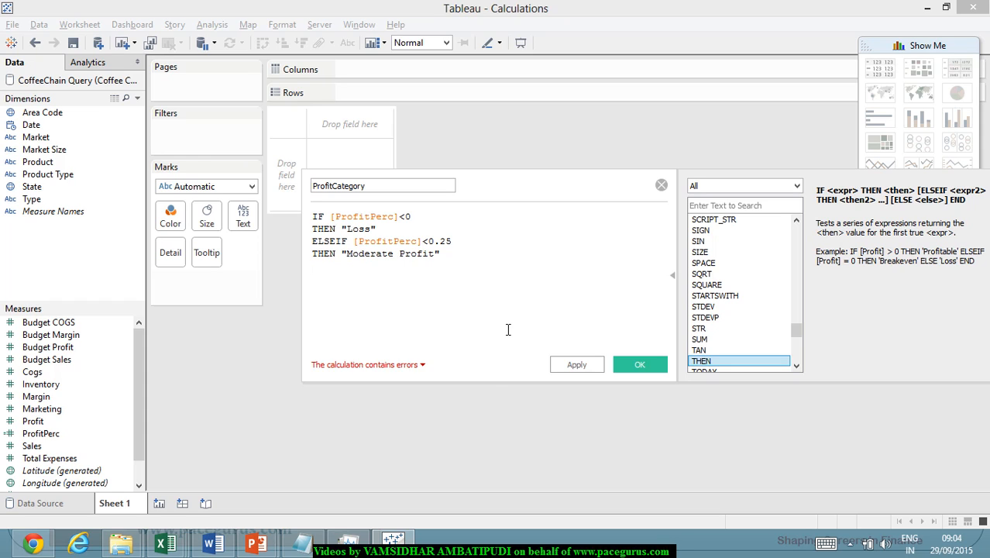
Complete the formula with ELSE "High Profit" and END, and save the ProfitCategory calculated field
{"action": "type", "text": "ELSE"}
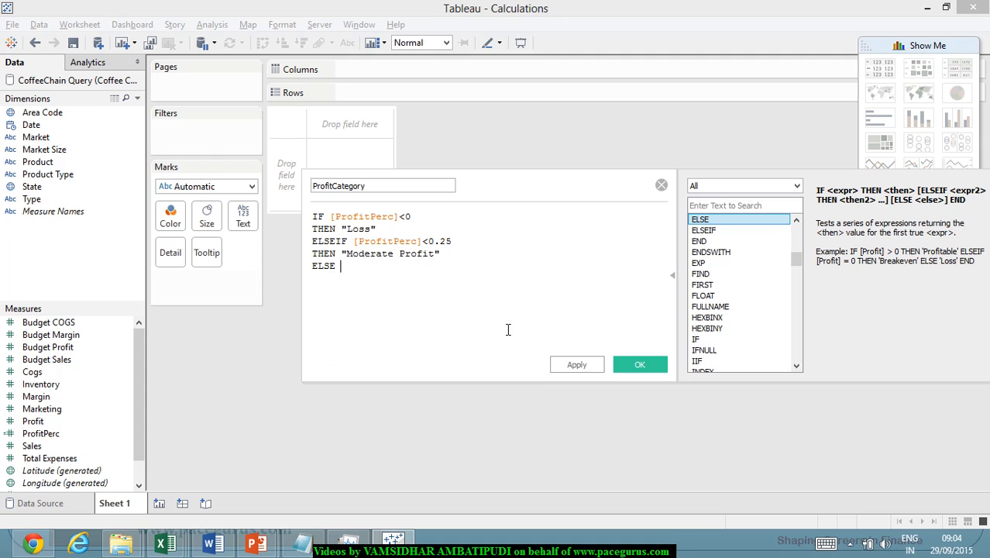
{"action": "type", "text": " '"}
{"action": "key", "text": "BackSpace"}
{"action": "type", "text": "\"High Profit\""}
{"action": "key", "text": "Return"}
{"action": "type", "text": "En"}
{"action": "key", "text": "Return"}
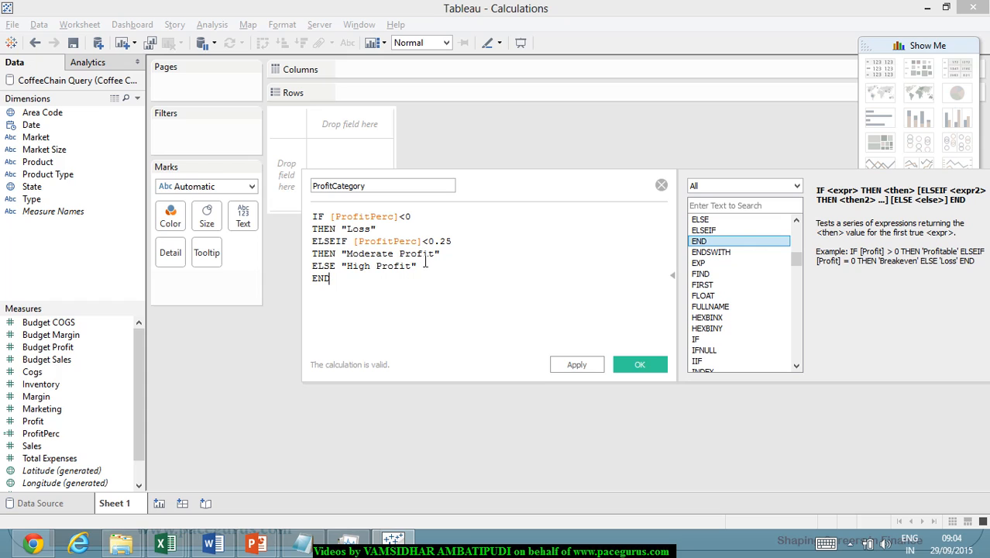
{"action": "left_click", "coordinate": [563, 369]}
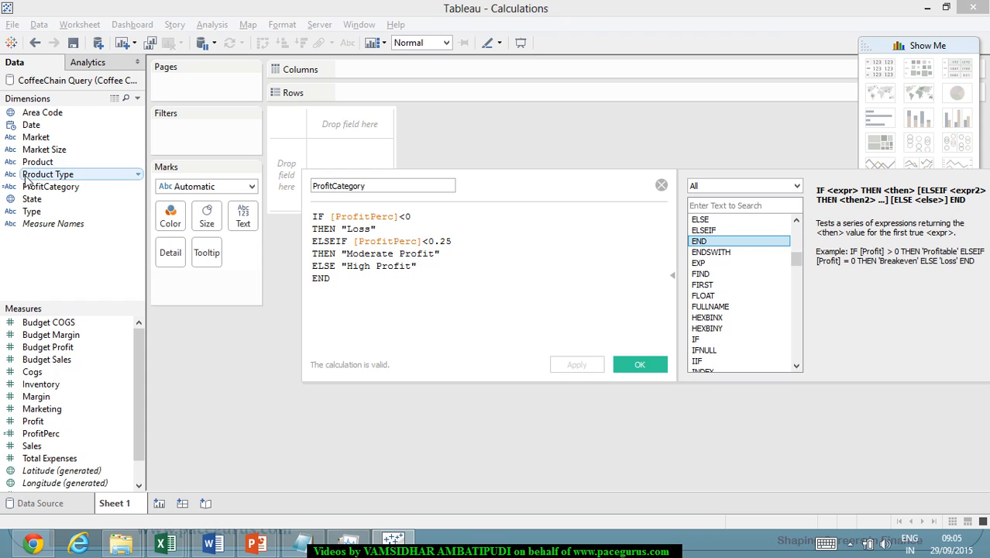
{"action": "left_click", "coordinate": [645, 368]}
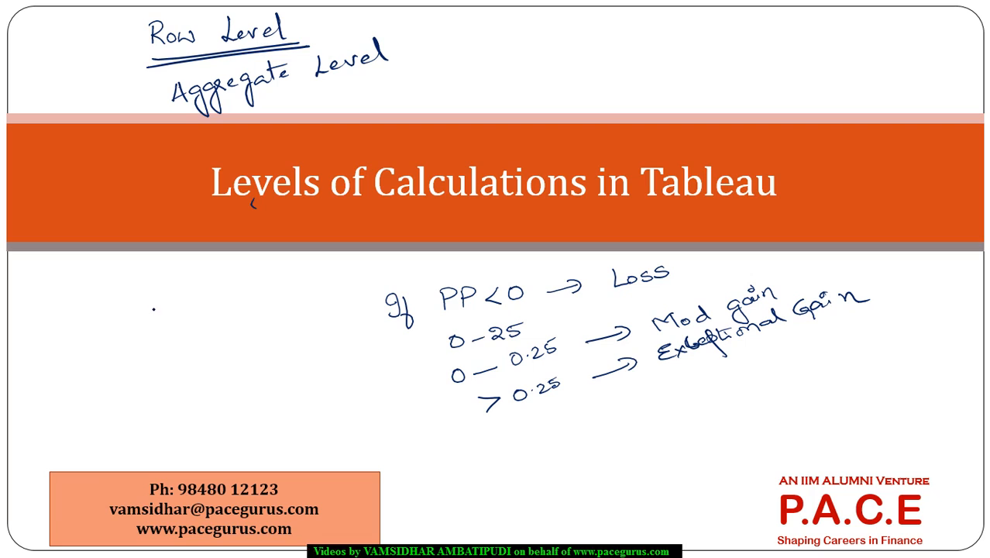
Handwrite the words "Slice", "Detail" and "Group" below the title band of the Levels of Calculations slide
{"action": "mouse_move", "coordinate": [152, 302]}
{"action": "left_mouse_down"}
{"action": "mouse_move", "coordinate": [141, 314]}
{"action": "mouse_move", "coordinate": [188, 303]}
{"action": "mouse_move", "coordinate": [161, 333]}
{"action": "mouse_move", "coordinate": [180, 324]}
{"action": "left_mouse_up"}
{"action": "left_click", "coordinate": [175, 326]}
{"action": "left_click", "coordinate": [176, 330]}
{"action": "mouse_move", "coordinate": [183, 314]}
{"action": "left_mouse_down"}
{"action": "mouse_move", "coordinate": [186, 324]}
{"action": "mouse_move", "coordinate": [188, 315]}
{"action": "left_mouse_up"}
{"action": "mouse_move", "coordinate": [196, 315]}
{"action": "left_mouse_down"}
{"action": "mouse_move", "coordinate": [217, 318]}
{"action": "mouse_move", "coordinate": [187, 348]}
{"action": "mouse_move", "coordinate": [227, 334]}
{"action": "left_mouse_up"}
{"action": "left_click", "coordinate": [199, 310]}
Switch to Tableau, view the underlying data, examine the ProfitCategory values row by row, and close the data view
{"action": "key", "text": "alt+Tab"}
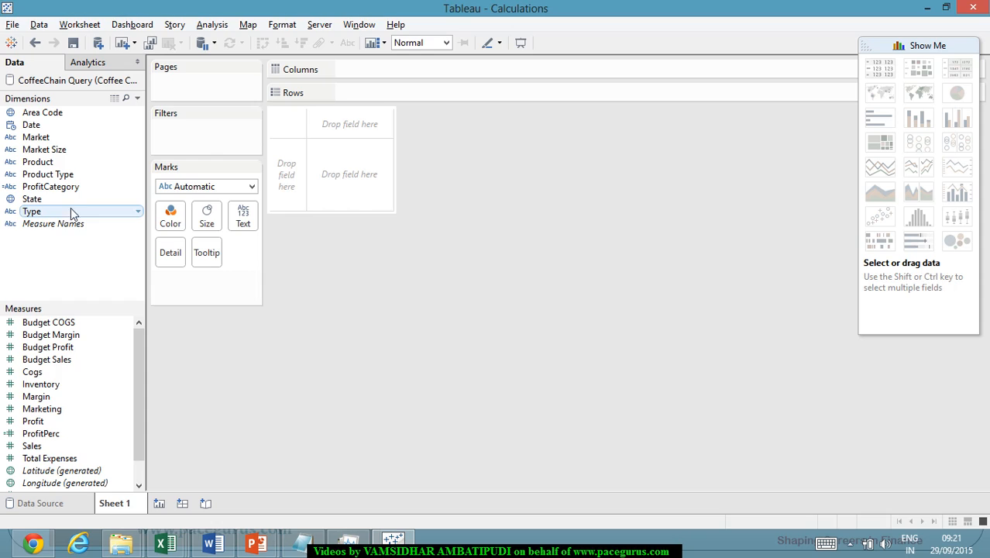
{"action": "left_click", "coordinate": [114, 98]}
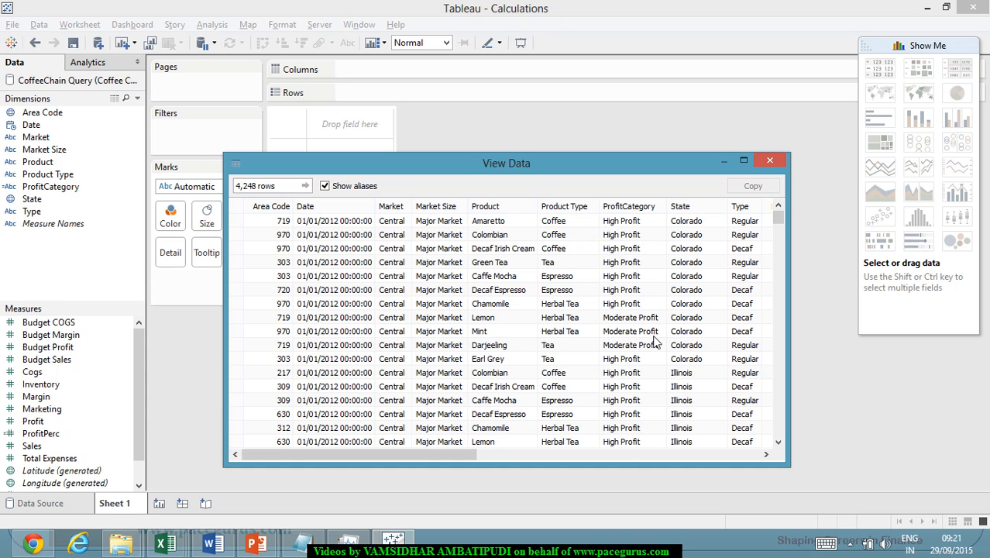
{"action": "scroll", "coordinate": [654, 341], "scroll_direction": "down", "scroll_amount": 4}
{"action": "scroll", "coordinate": [655, 341], "scroll_direction": "down", "scroll_amount": 3}
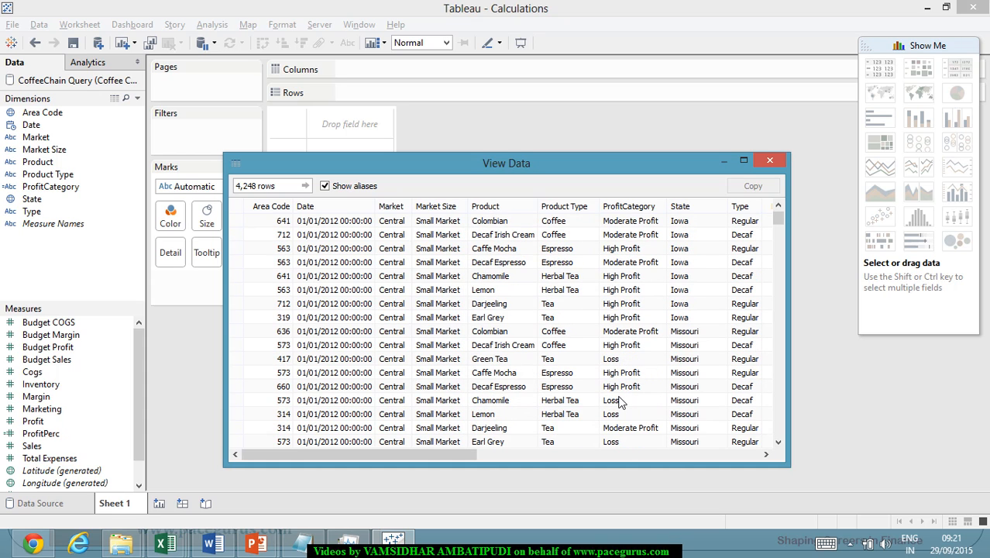
{"action": "scroll", "coordinate": [623, 399], "scroll_direction": "down", "scroll_amount": 6}
{"action": "scroll", "coordinate": [623, 399], "scroll_direction": "down", "scroll_amount": 5}
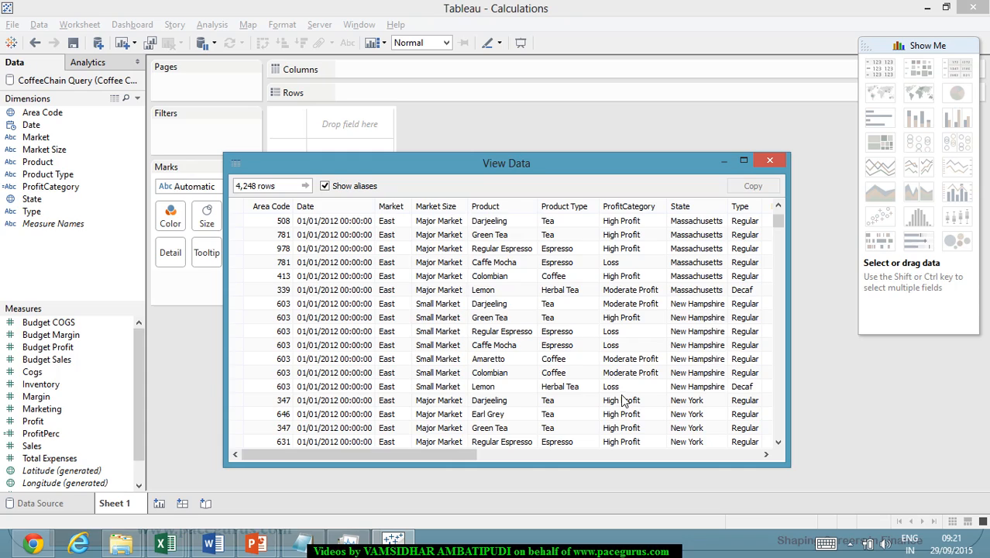
{"action": "scroll", "coordinate": [623, 399], "scroll_direction": "down", "scroll_amount": 10}
{"action": "scroll", "coordinate": [629, 395], "scroll_direction": "down", "scroll_amount": 15}
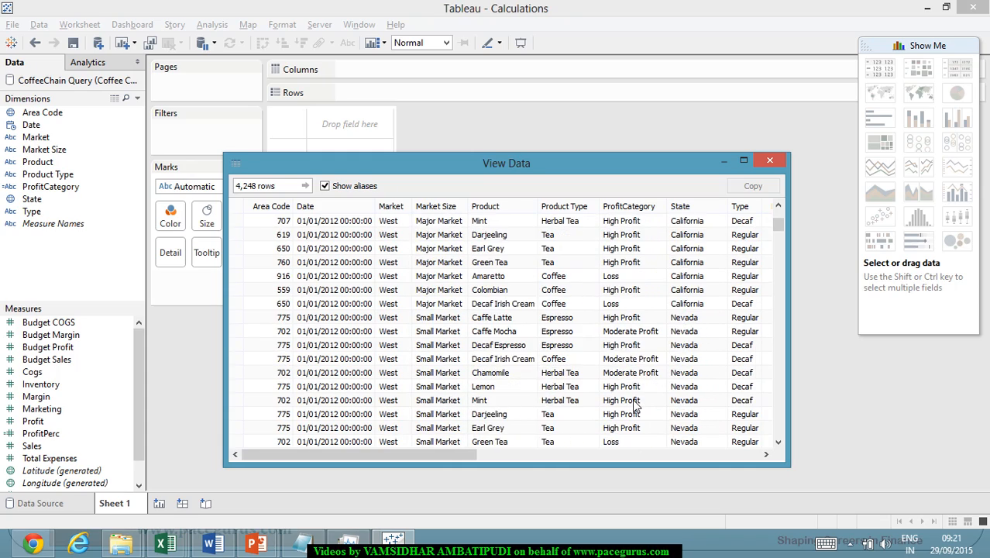
{"action": "scroll", "coordinate": [634, 385], "scroll_direction": "down", "scroll_amount": 20}
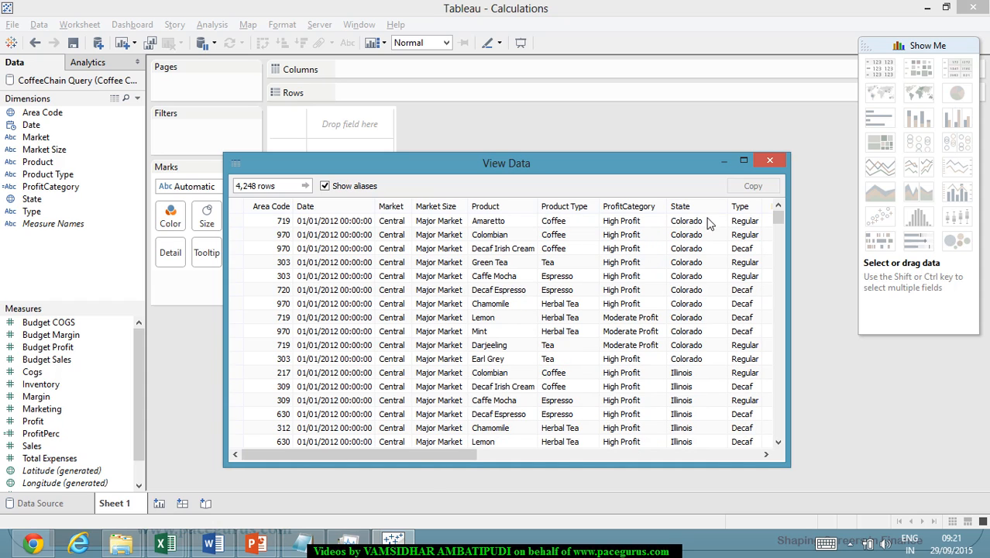
{"action": "left_click", "coordinate": [770, 163]}
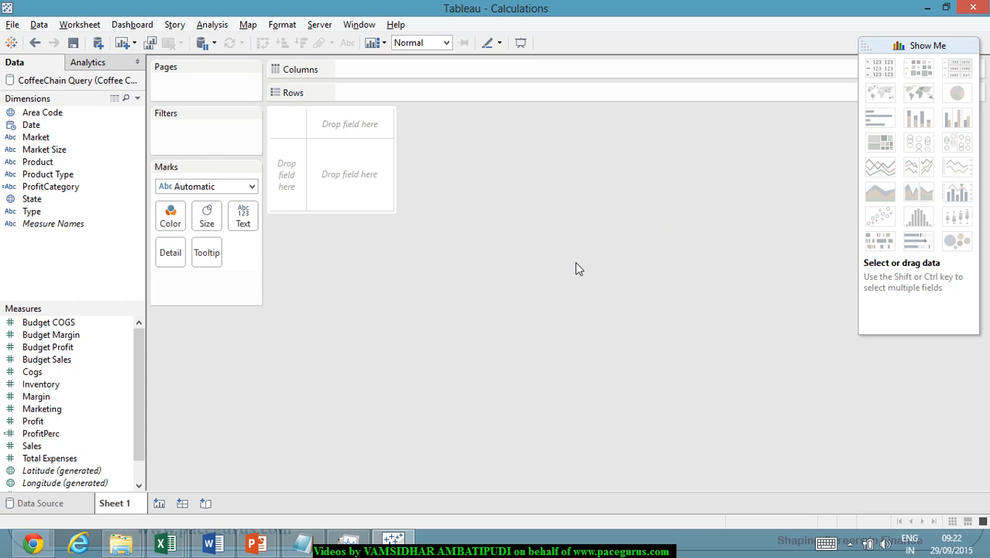
Switch to the presentation slide, erase all ink annotations, and handwrite an underlined "Aggregate" above the title
{"action": "key", "text": "alt+Tab"}
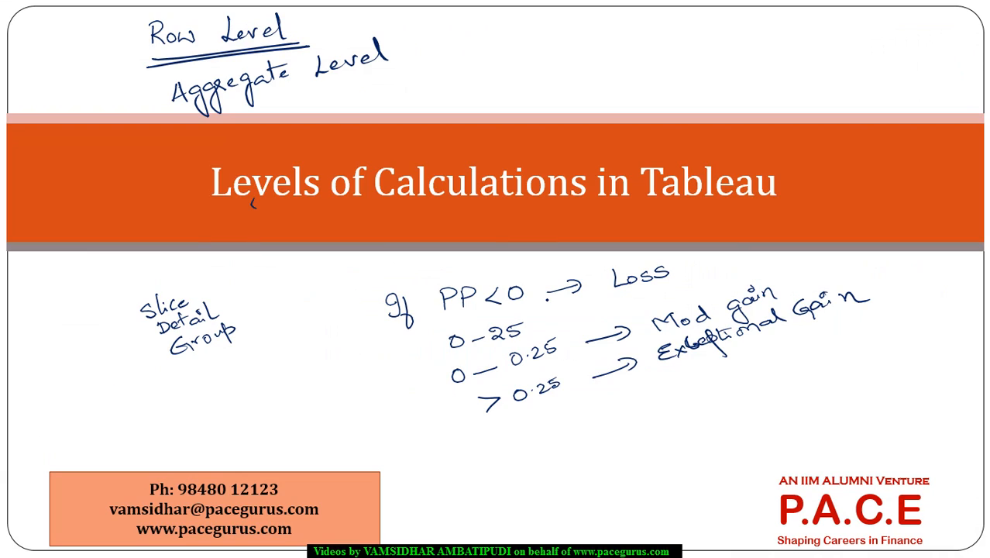
{"action": "key", "text": "e"}
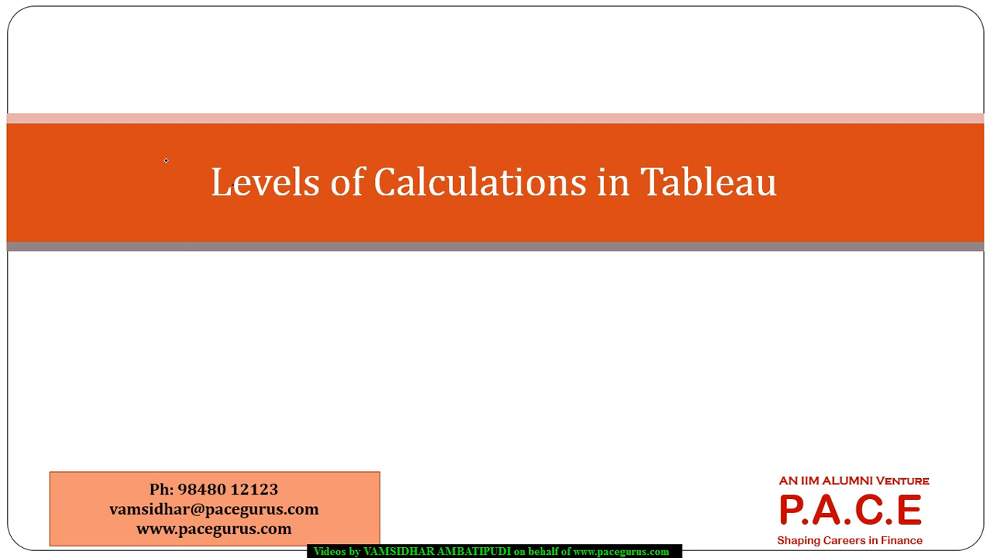
{"action": "mouse_move", "coordinate": [215, 54]}
{"action": "left_mouse_down"}
{"action": "mouse_move", "coordinate": [208, 66]}
{"action": "mouse_move", "coordinate": [222, 60]}
{"action": "mouse_move", "coordinate": [233, 74]}
{"action": "mouse_move", "coordinate": [244, 61]}
{"action": "mouse_move", "coordinate": [244, 84]}
{"action": "left_mouse_up"}
{"action": "mouse_move", "coordinate": [248, 62]}
{"action": "left_mouse_down"}
{"action": "mouse_move", "coordinate": [286, 77]}
{"action": "mouse_move", "coordinate": [336, 41]}
{"action": "mouse_move", "coordinate": [339, 28]}
{"action": "left_mouse_up"}
{"action": "left_click_drag", "start_coordinate": [210, 82], "coordinate": [366, 54]}
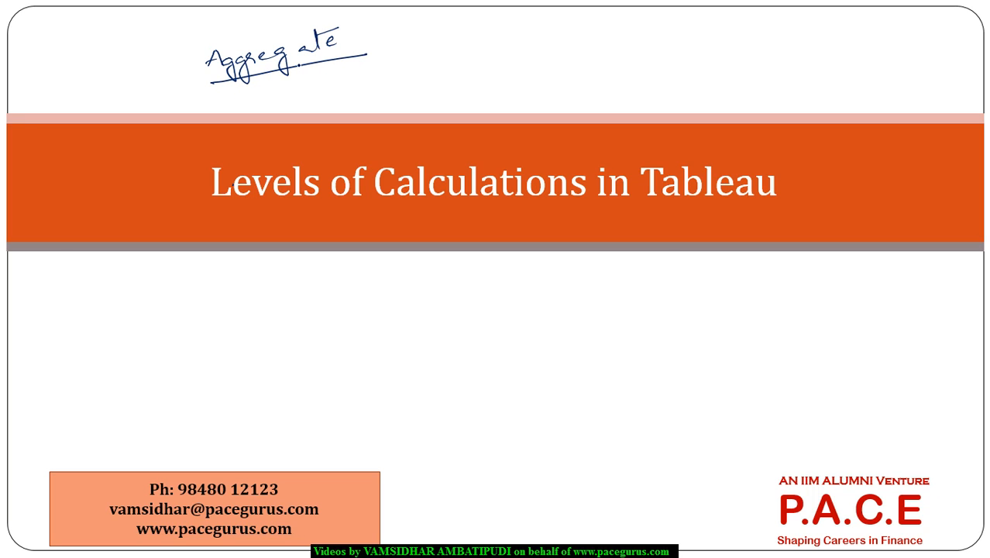
Handwrite "Profit %" below the slide's title band and underline it twice
{"action": "key", "text": "alt+Tab"}
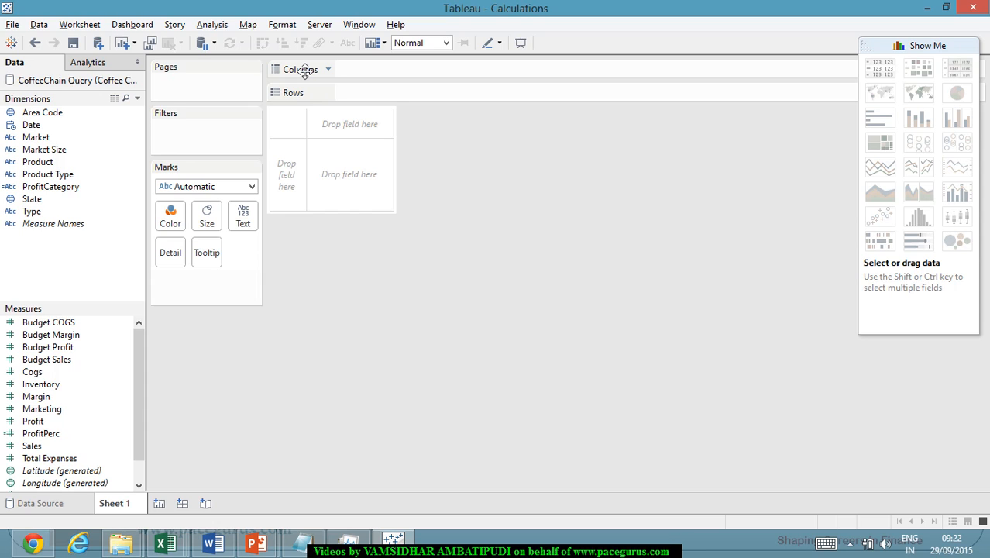
{"action": "key", "text": "alt+Tab"}
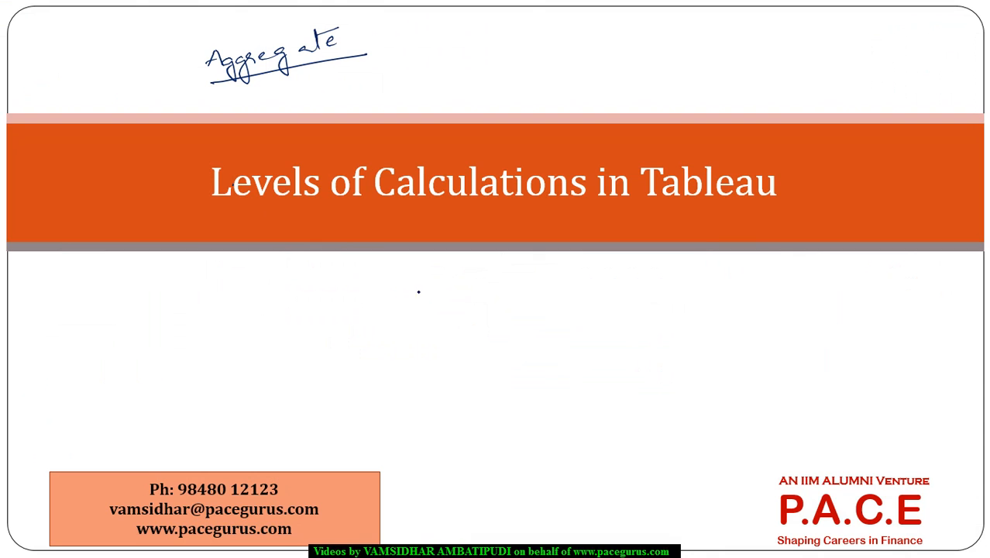
{"action": "left_click_drag", "start_coordinate": [433, 297], "coordinate": [425, 323]}
{"action": "left_click_drag", "start_coordinate": [306, 335], "coordinate": [367, 310]}
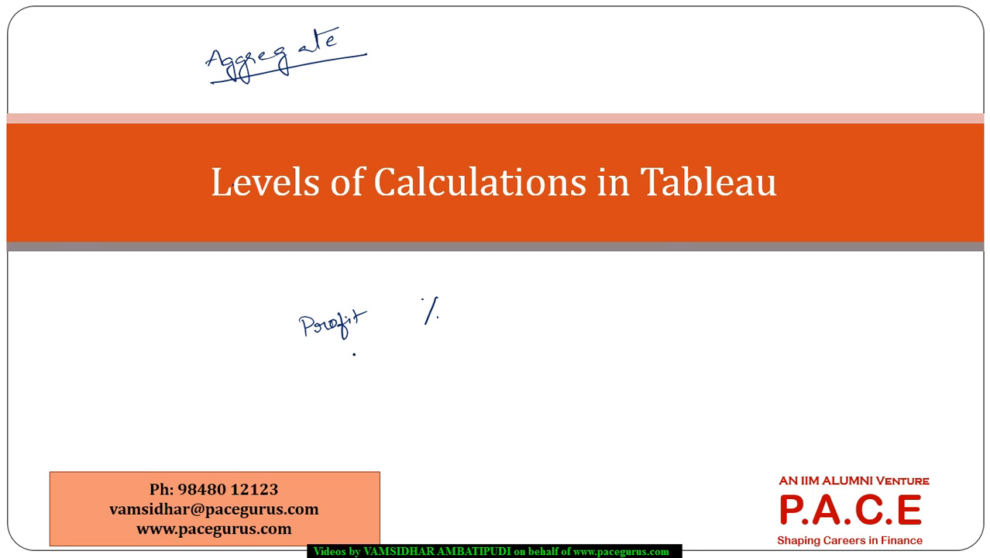
{"action": "left_click_drag", "start_coordinate": [318, 364], "coordinate": [482, 319]}
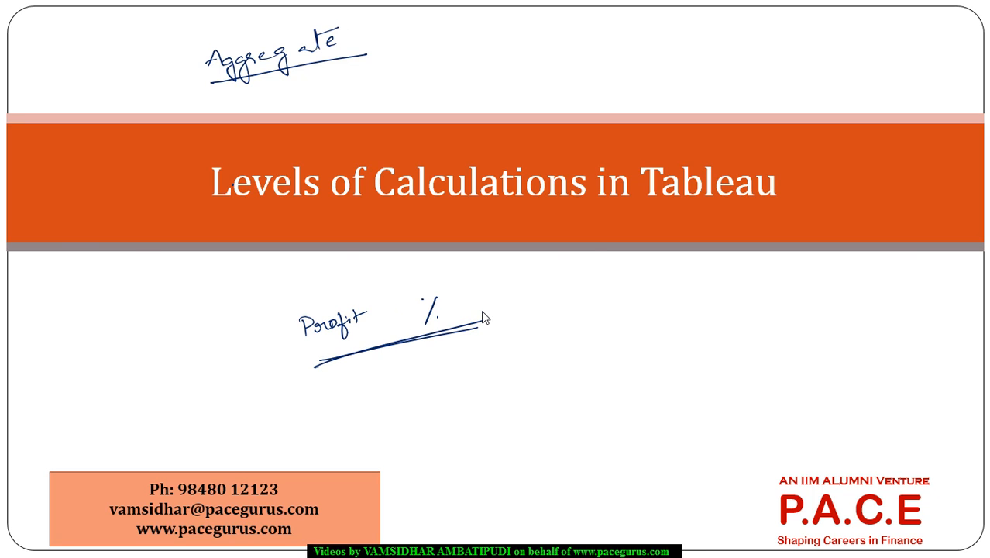
Return to the presentation slide and draw a pen stroke beside the "Profit %" note
{"action": "key", "text": "alt+Tab"}
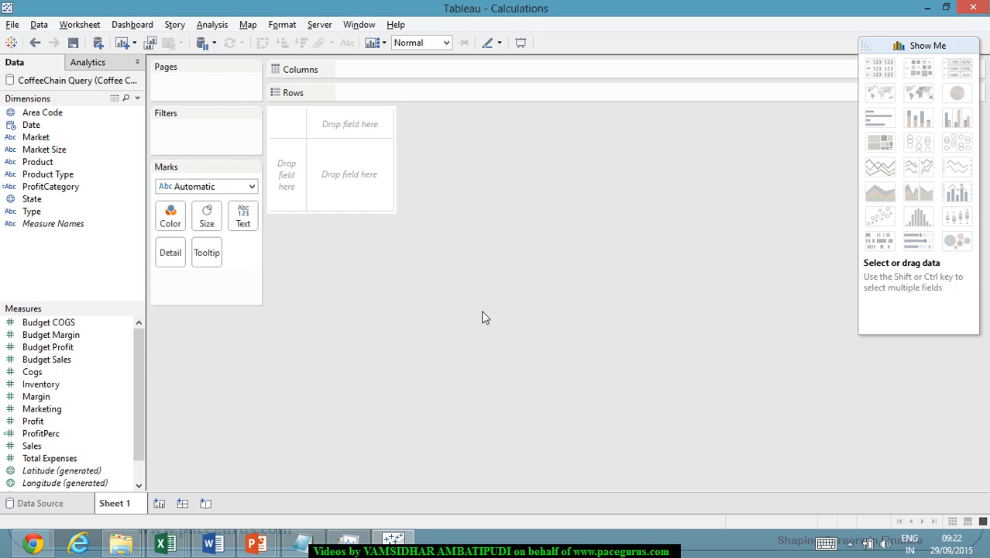
{"action": "key", "text": "alt+Tab"}
{"action": "key", "text": "alt+Tab"}
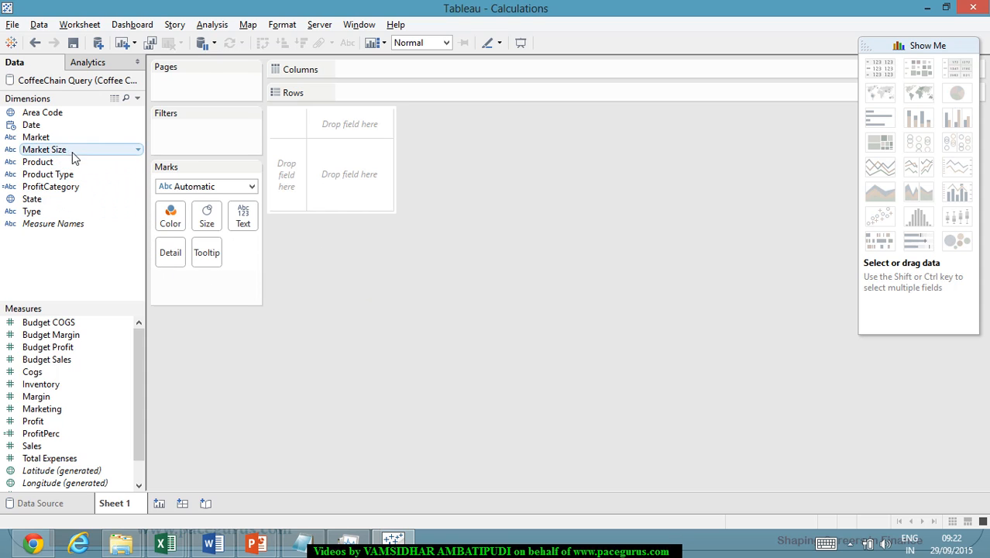
{"action": "key", "text": "alt+Tab"}
{"action": "mouse_move", "coordinate": [574, 330]}
{"action": "left_mouse_down"}
{"action": "mouse_move", "coordinate": [579, 320]}
{"action": "mouse_move", "coordinate": [615, 330]}
{"action": "mouse_move", "coordinate": [666, 309]}
{"action": "left_mouse_up"}
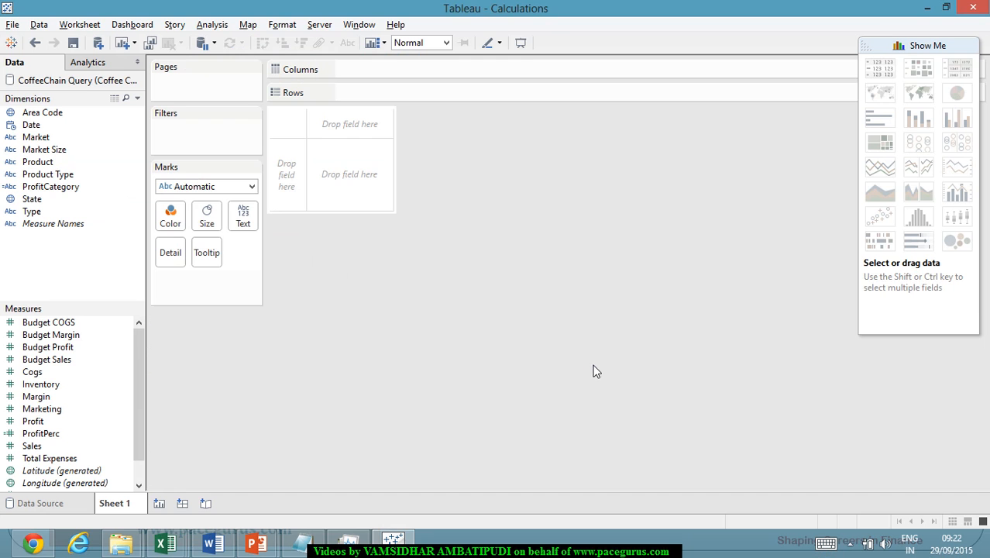
Switch to the presentation slide, handwrite "Market" and "Product Type" beside the "Profit %" note, and circle them
{"action": "key", "text": "alt+Tab"}
{"action": "key", "text": "alt+Tab"}
{"action": "mouse_move", "coordinate": [609, 363]}
{"action": "left_mouse_down"}
{"action": "mouse_move", "coordinate": [613, 378]}
{"action": "mouse_move", "coordinate": [620, 358]}
{"action": "mouse_move", "coordinate": [651, 358]}
{"action": "mouse_move", "coordinate": [702, 331]}
{"action": "left_mouse_up"}
{"action": "left_click", "coordinate": [649, 388]}
{"action": "mouse_move", "coordinate": [640, 376]}
{"action": "left_mouse_down"}
{"action": "mouse_move", "coordinate": [678, 387]}
{"action": "mouse_move", "coordinate": [707, 371]}
{"action": "left_mouse_up"}
{"action": "mouse_move", "coordinate": [713, 275]}
{"action": "left_mouse_down"}
{"action": "mouse_move", "coordinate": [628, 410]}
{"action": "mouse_move", "coordinate": [660, 273]}
{"action": "left_mouse_up"}
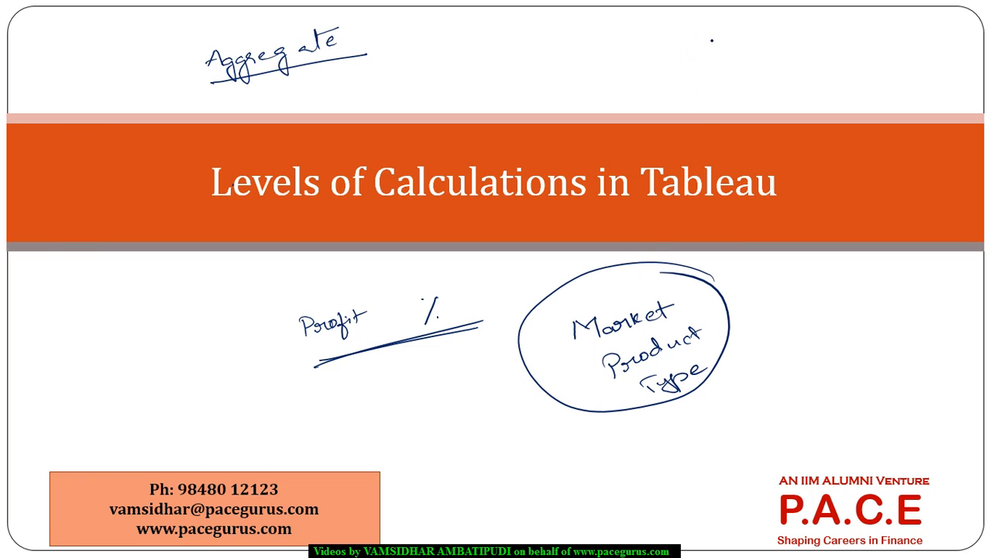
Handwrite the fraction Sum(Profit) over Sum(Sales) above the slide's title band, across from the "Aggregate" heading
{"action": "left_click_drag", "start_coordinate": [713, 41], "coordinate": [700, 56]}
{"action": "mouse_move", "coordinate": [719, 45]}
{"action": "left_mouse_down"}
{"action": "mouse_move", "coordinate": [767, 48]}
{"action": "mouse_move", "coordinate": [813, 24]}
{"action": "left_mouse_up"}
{"action": "mouse_move", "coordinate": [813, 23]}
{"action": "left_mouse_down"}
{"action": "mouse_move", "coordinate": [823, 40]}
{"action": "mouse_move", "coordinate": [834, 29]}
{"action": "left_mouse_up"}
{"action": "mouse_move", "coordinate": [826, 25]}
{"action": "left_mouse_down"}
{"action": "mouse_move", "coordinate": [842, 21]}
{"action": "mouse_move", "coordinate": [842, 34]}
{"action": "left_mouse_up"}
{"action": "left_click_drag", "start_coordinate": [691, 68], "coordinate": [850, 35]}
{"action": "mouse_move", "coordinate": [726, 81]}
{"action": "left_mouse_down"}
{"action": "mouse_move", "coordinate": [722, 94]}
{"action": "mouse_move", "coordinate": [760, 87]}
{"action": "left_mouse_up"}
{"action": "mouse_move", "coordinate": [784, 62]}
{"action": "left_mouse_down"}
{"action": "mouse_move", "coordinate": [776, 92]}
{"action": "mouse_move", "coordinate": [809, 77]}
{"action": "left_mouse_up"}
{"action": "left_click_drag", "start_coordinate": [823, 66], "coordinate": [851, 73]}
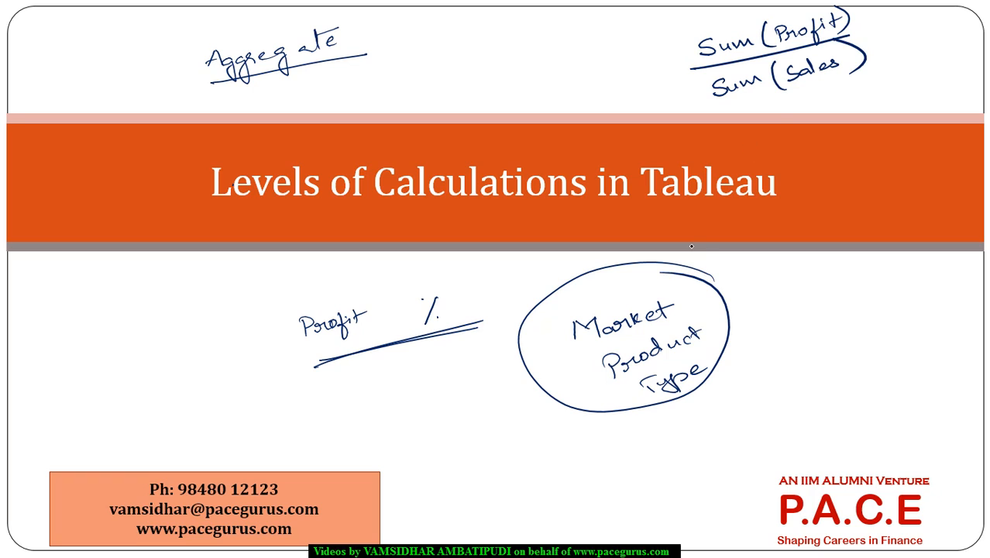
Draw a curly bracket beside the circled Market and Product Type note, and circle the "Profit %" note
{"action": "mouse_move", "coordinate": [722, 279]}
{"action": "left_mouse_down"}
{"action": "mouse_move", "coordinate": [744, 308]}
{"action": "mouse_move", "coordinate": [729, 377]}
{"action": "left_mouse_up"}
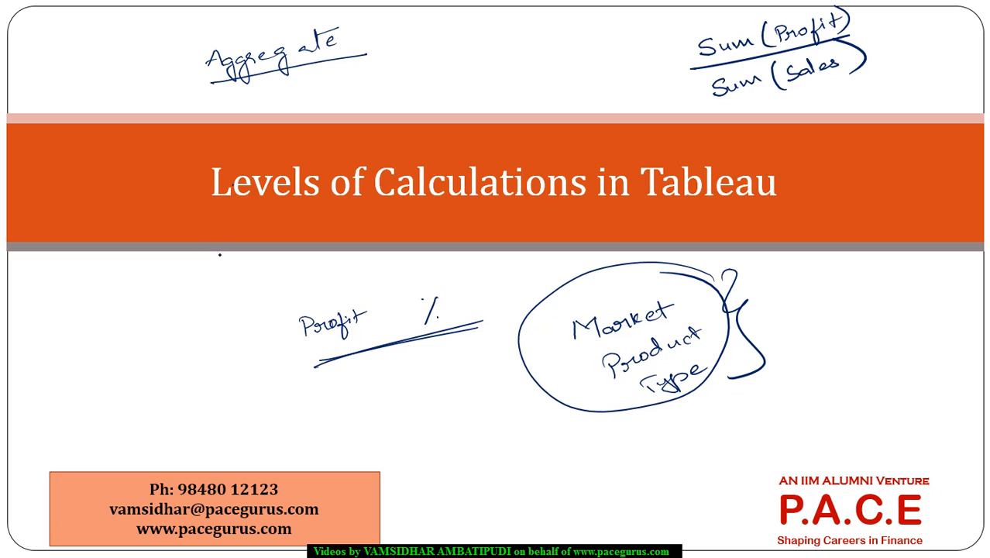
{"action": "mouse_move", "coordinate": [439, 281]}
{"action": "left_mouse_down"}
{"action": "mouse_move", "coordinate": [386, 268]}
{"action": "mouse_move", "coordinate": [492, 310]}
{"action": "mouse_move", "coordinate": [352, 265]}
{"action": "left_mouse_up"}
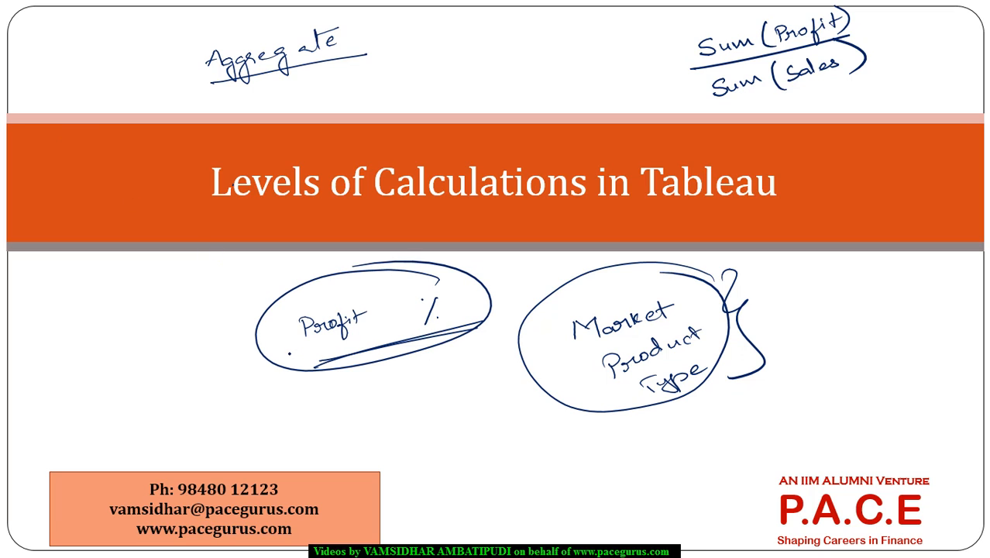
{"action": "left_click_drag", "start_coordinate": [223, 310], "coordinate": [254, 292]}
Switch to Tableau and start a new calculated field named AccProfit
{"action": "key", "text": "alt+Tab"}
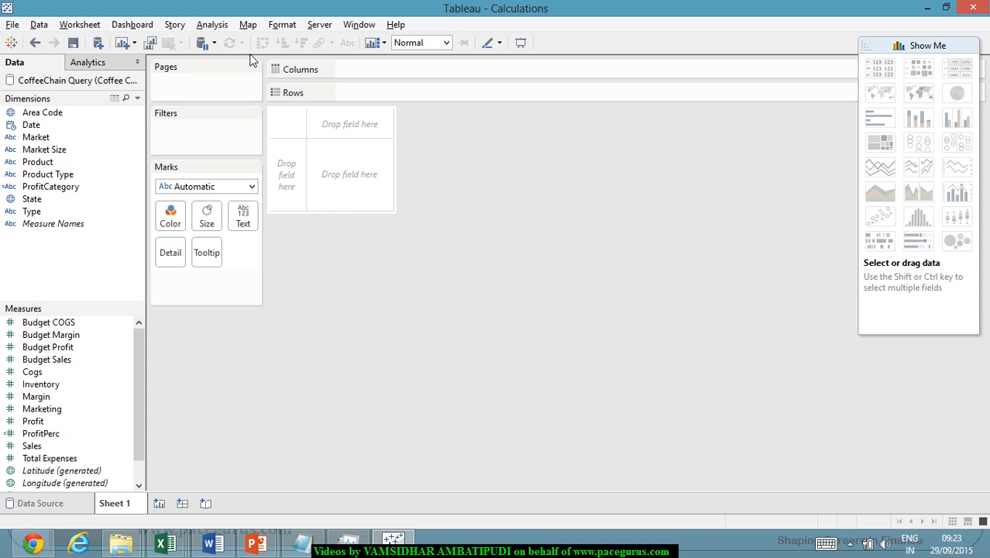
{"action": "left_click", "coordinate": [225, 28]}
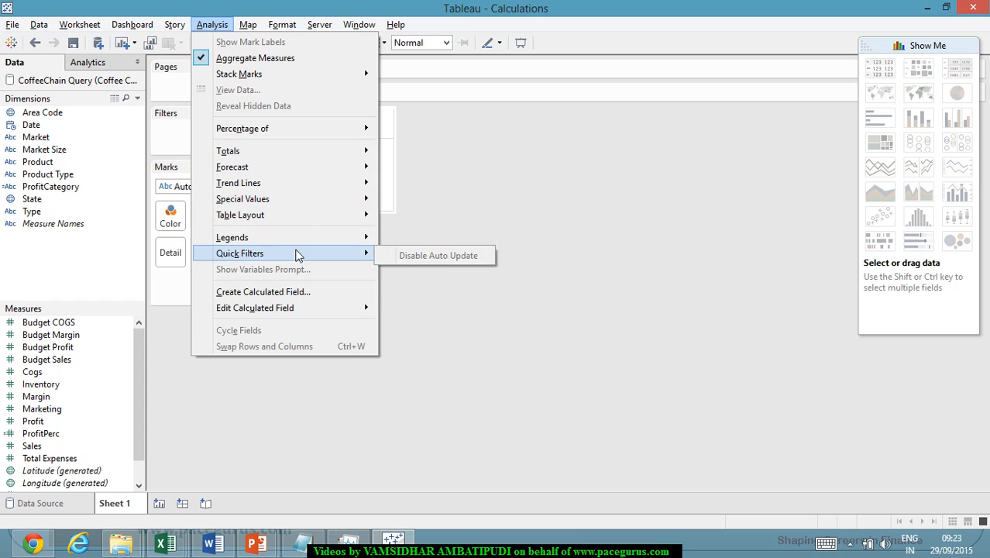
{"action": "left_click", "coordinate": [314, 292]}
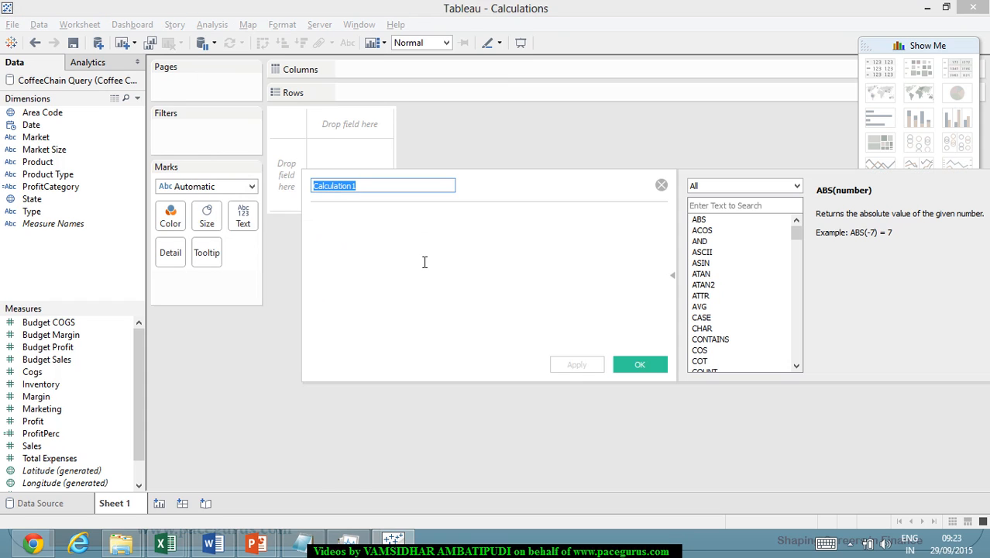
{"action": "type", "text": "Acc"}
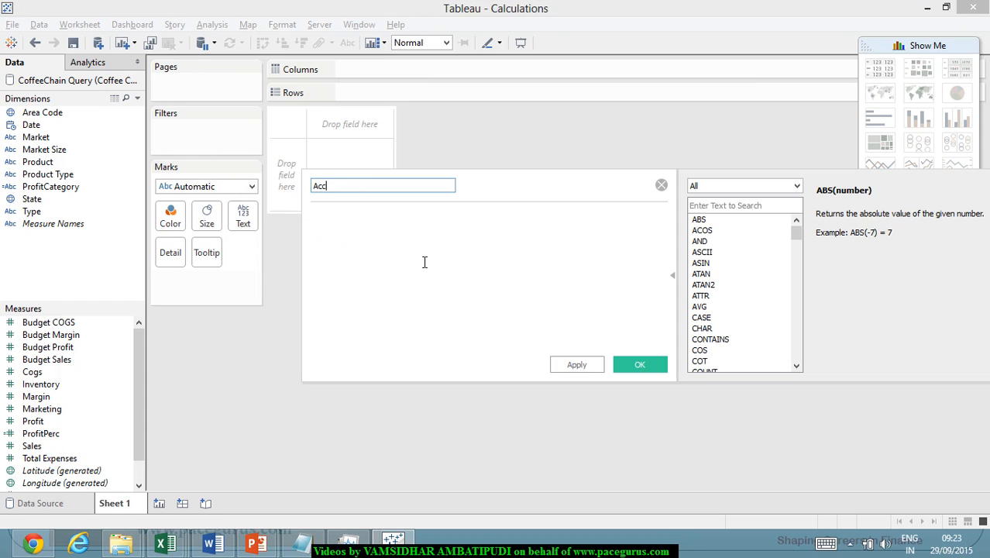
{"action": "type", "text": "Profit"}
{"action": "key", "text": "Tab"}
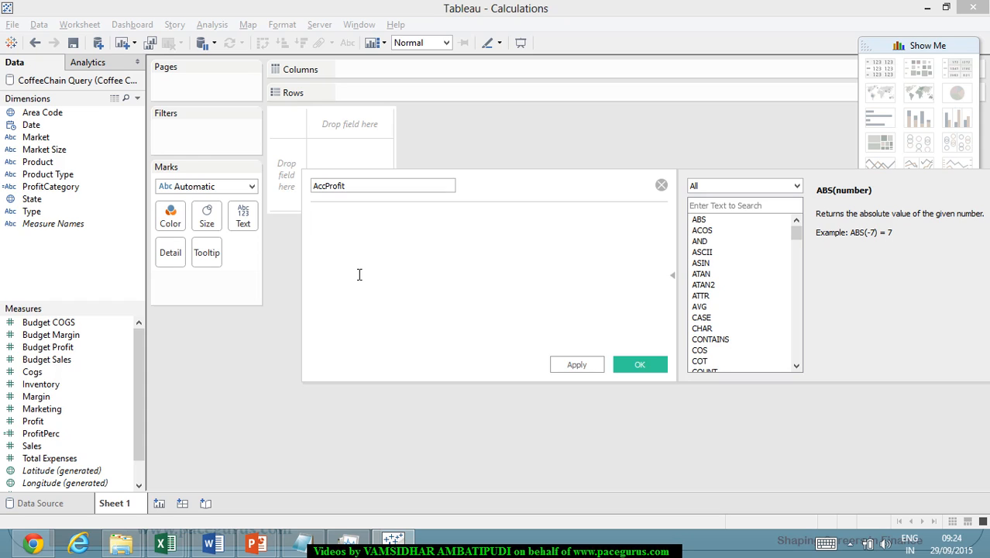
Enter SUM([Profit]) as the first part of the AccProfit formula
{"action": "type", "text": "Sum("}
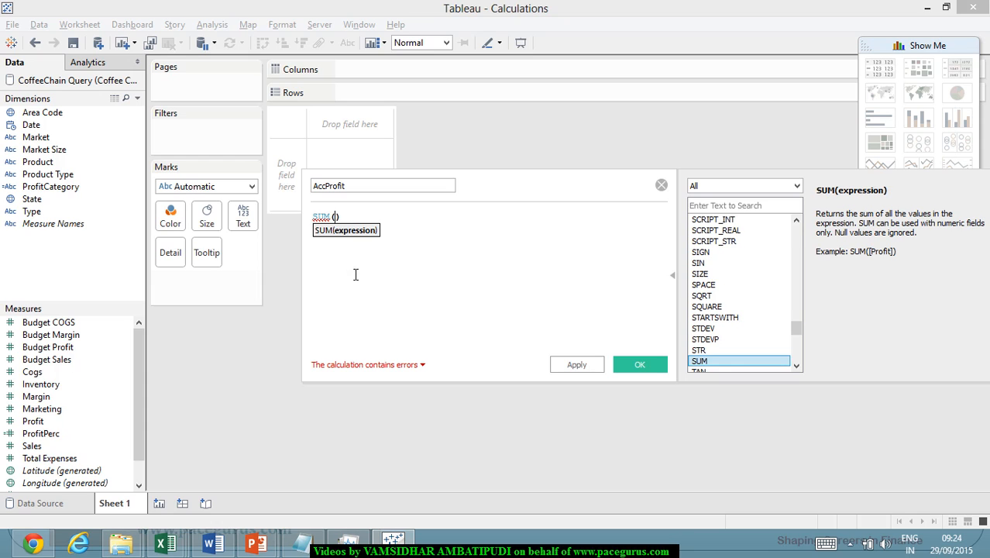
{"action": "double_click", "coordinate": [50, 423]}
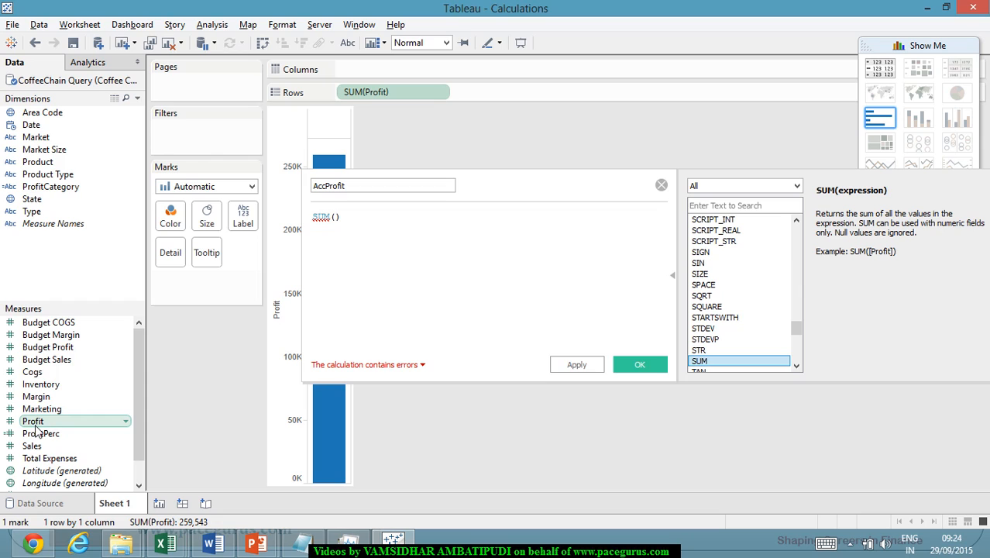
{"action": "left_click_drag", "start_coordinate": [399, 99], "coordinate": [341, 224]}
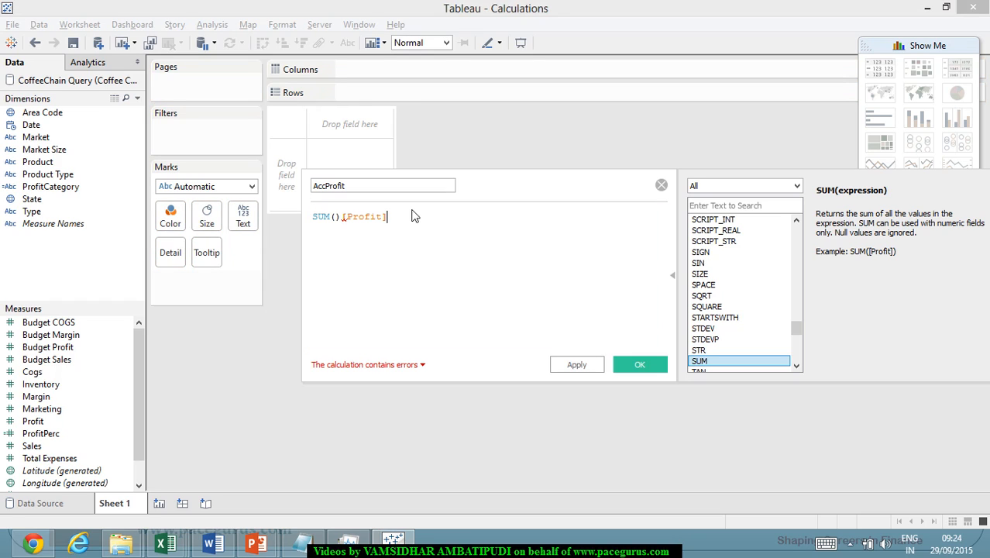
{"action": "left_click_drag", "start_coordinate": [415, 218], "coordinate": [343, 223]}
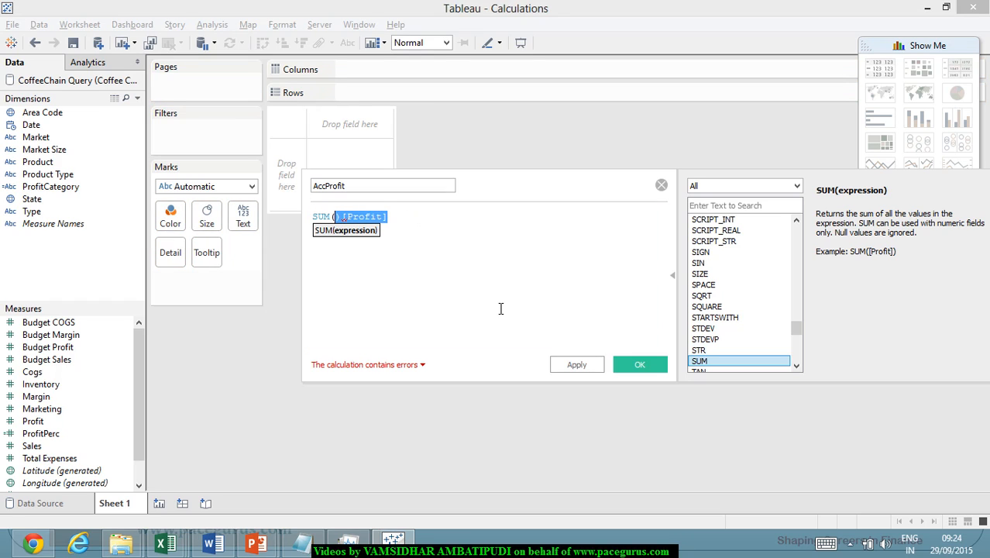
{"action": "type", "text": "pr"}
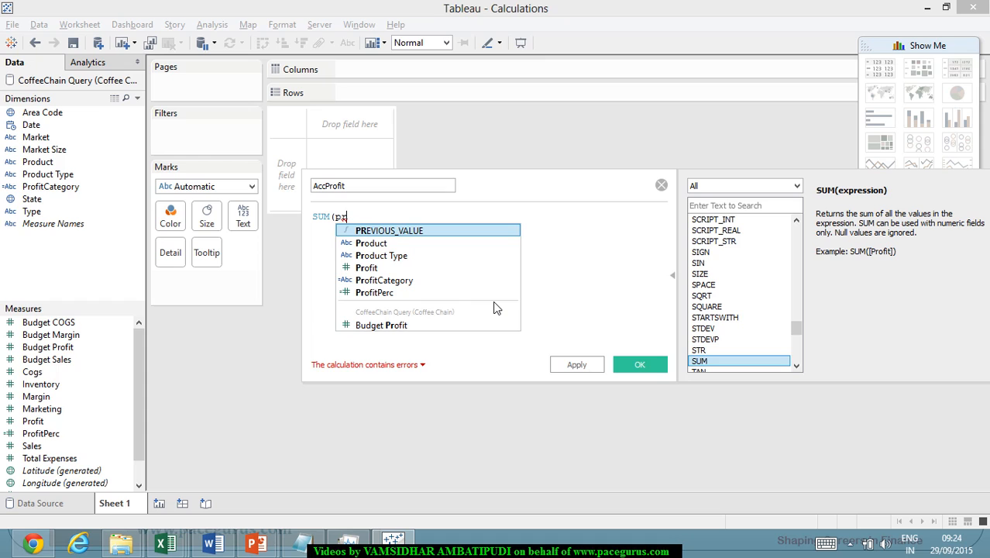
{"action": "type", "text": "o"}
{"action": "key", "text": "Down"}
{"action": "key", "text": "Down"}
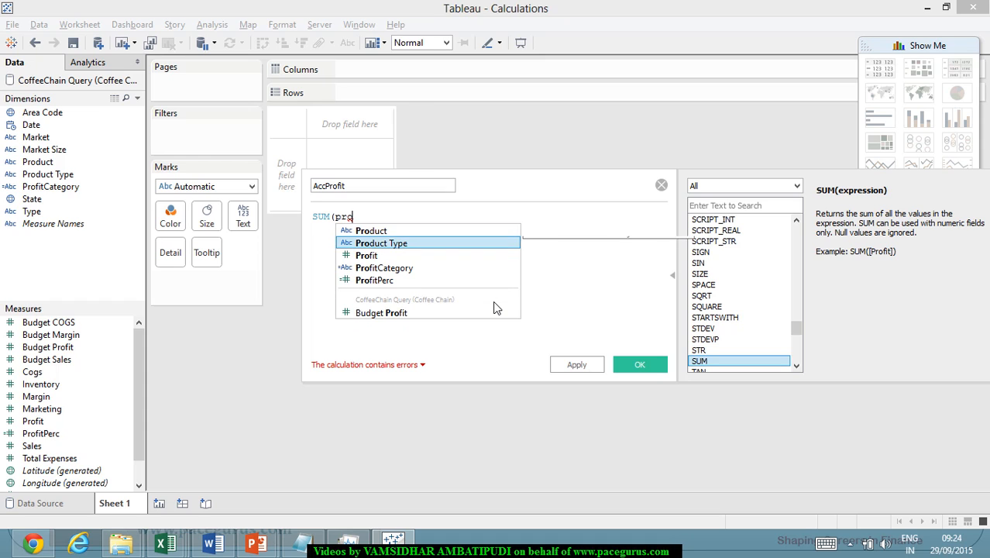
{"action": "key", "text": "Return"}
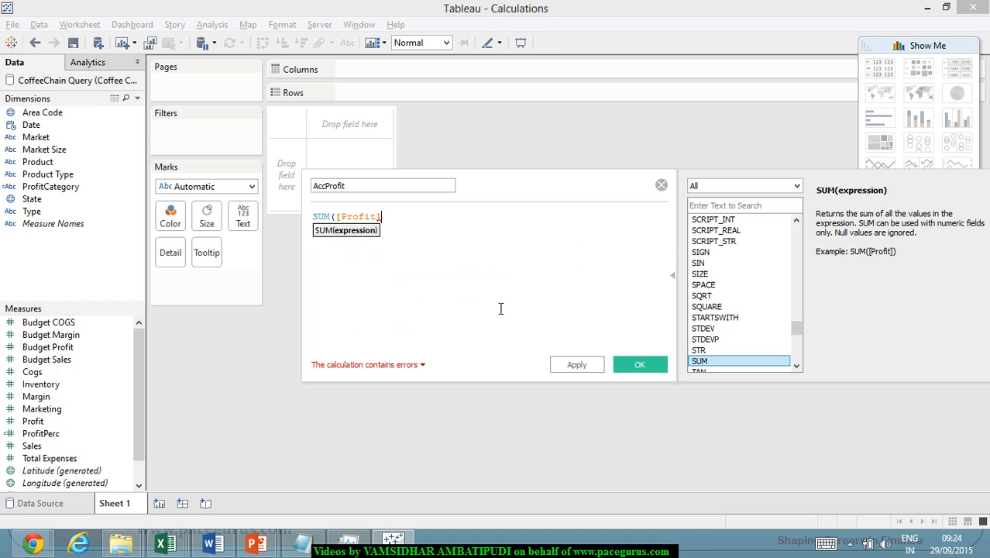
{"action": "type", "text": ")"}
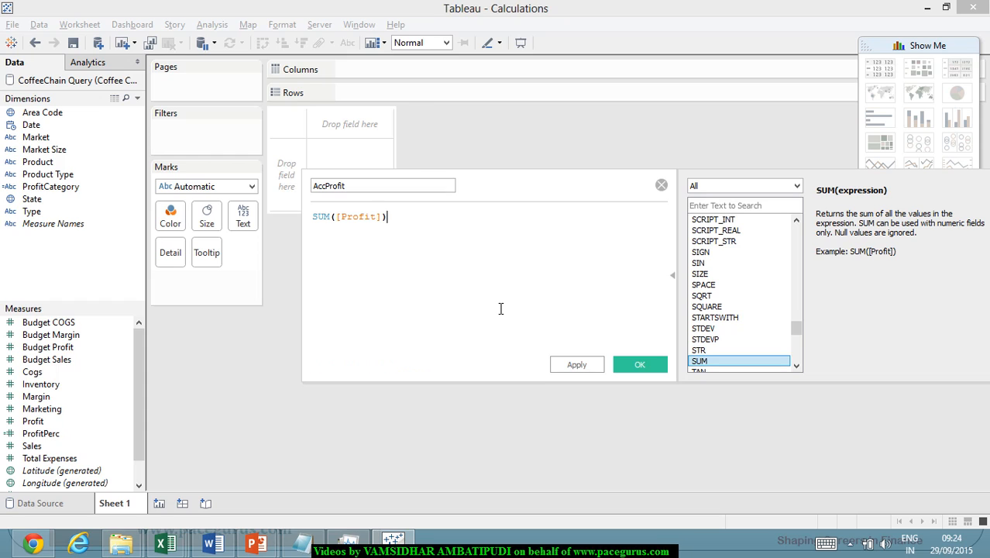
Complete the AccProfit formula by dividing by SUM([Sales]), and save the calculated field
{"action": "type", "text": "/Sum"}
{"action": "key", "text": "Return"}
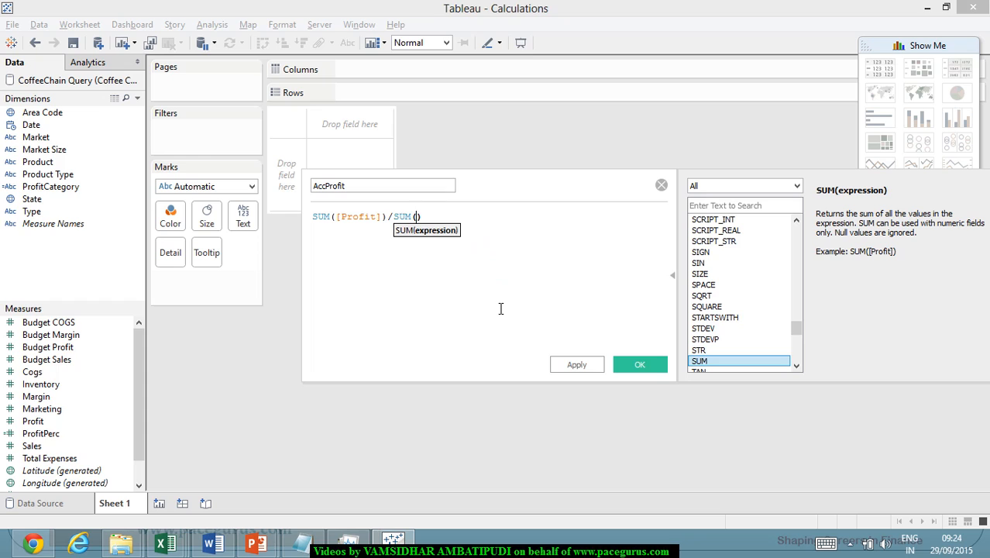
{"action": "type", "text": "[Sales])"}
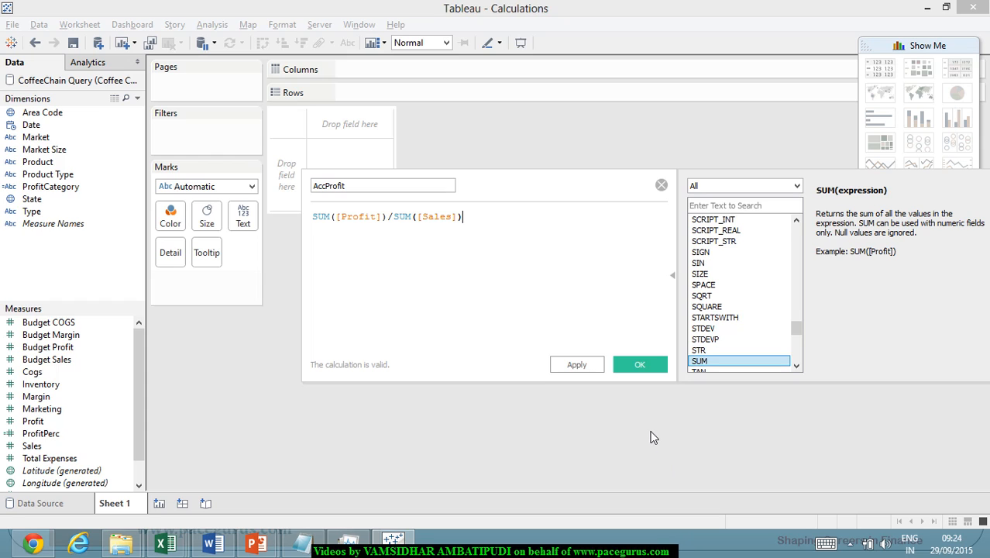
{"action": "left_click", "coordinate": [588, 365]}
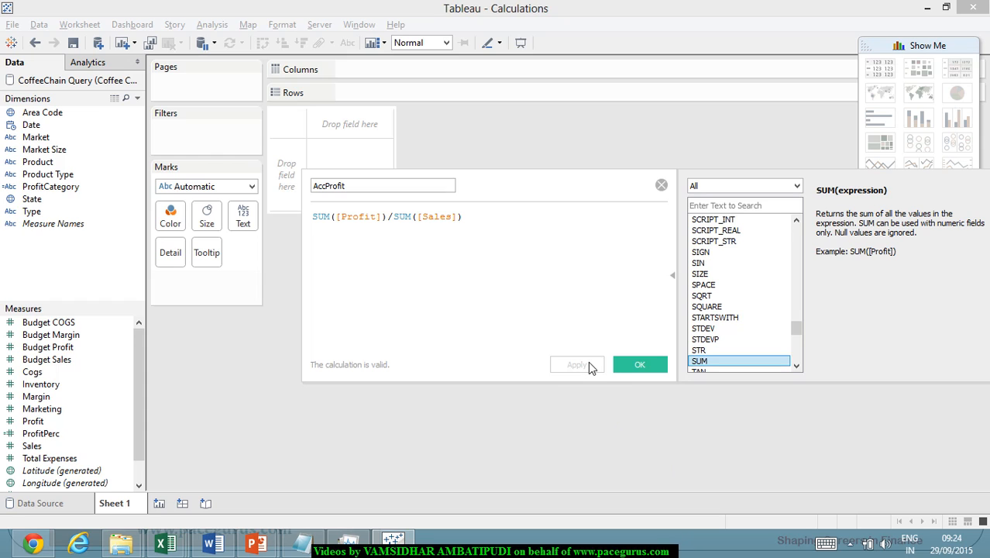
{"action": "left_click", "coordinate": [640, 365]}
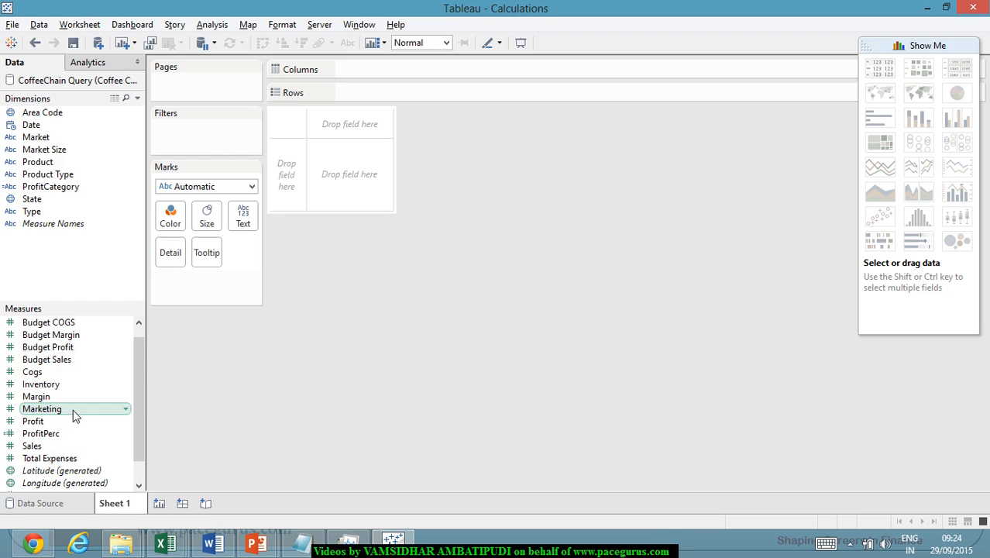
View the underlying data, compare the AccProfit and ProfitPerc values row by row, and close the data view
{"action": "scroll", "coordinate": [76, 417], "scroll_direction": "down", "scroll_amount": 1}
{"action": "scroll", "coordinate": [77, 422], "scroll_direction": "up", "scroll_amount": 2}
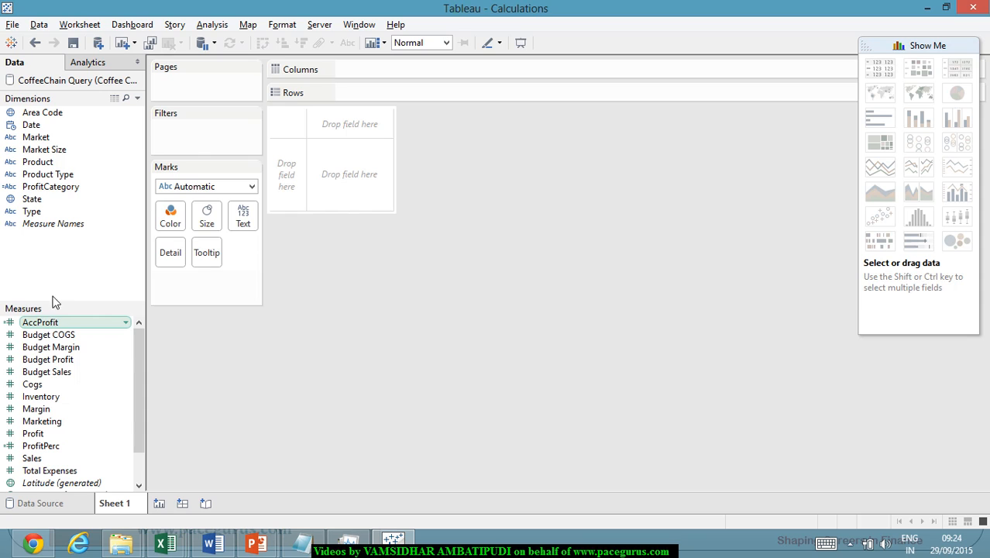
{"action": "left_click", "coordinate": [114, 97]}
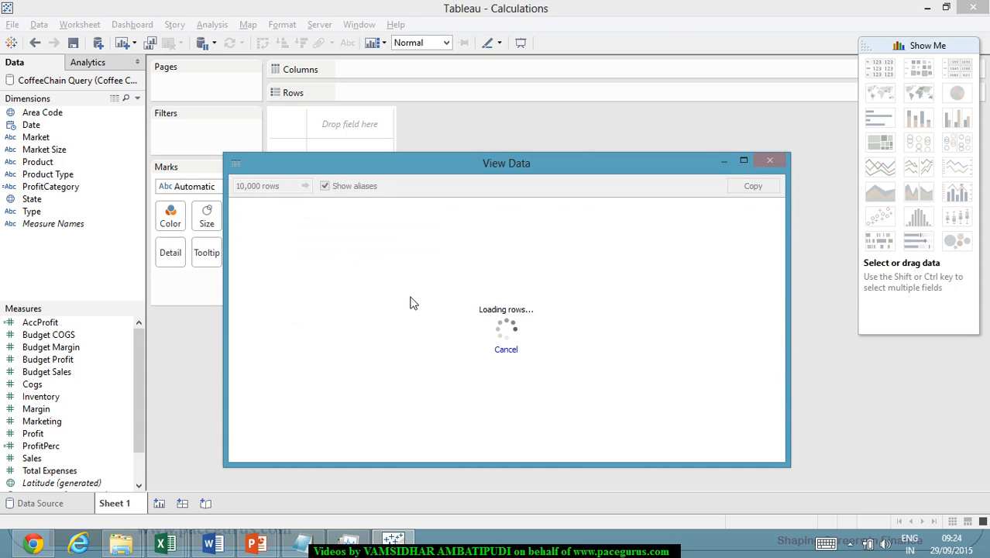
{"action": "left_click_drag", "start_coordinate": [423, 455], "coordinate": [589, 481]}
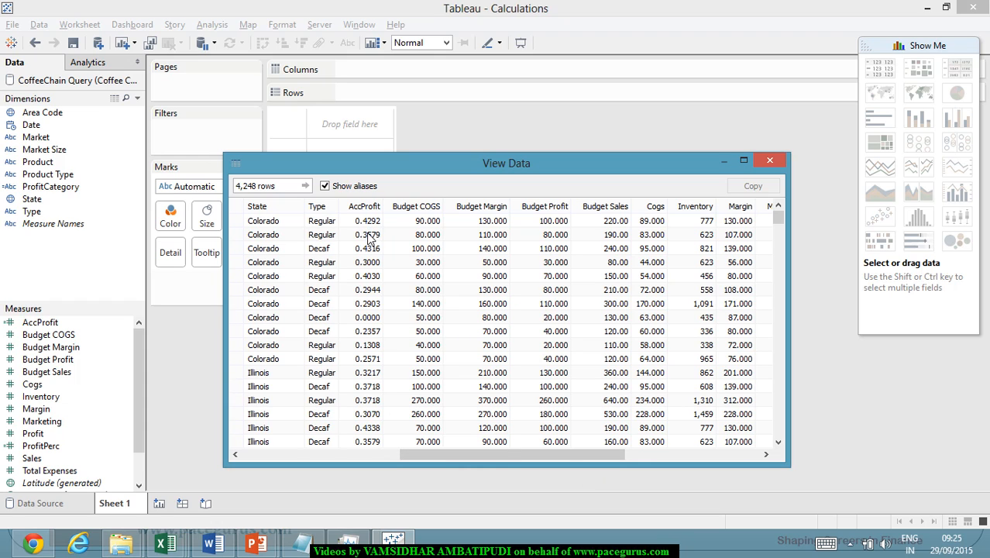
{"action": "left_click_drag", "start_coordinate": [467, 453], "coordinate": [551, 478]}
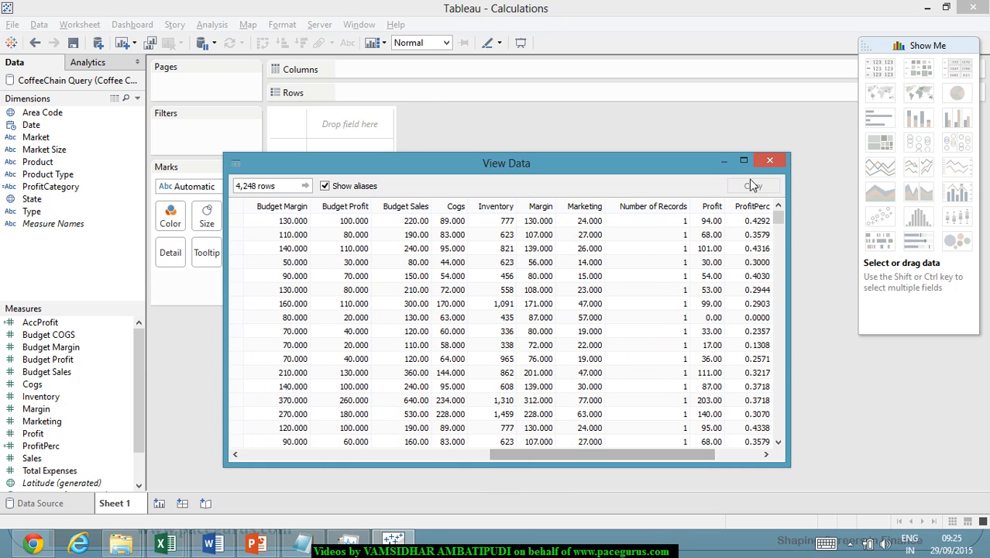
{"action": "left_click", "coordinate": [770, 161]}
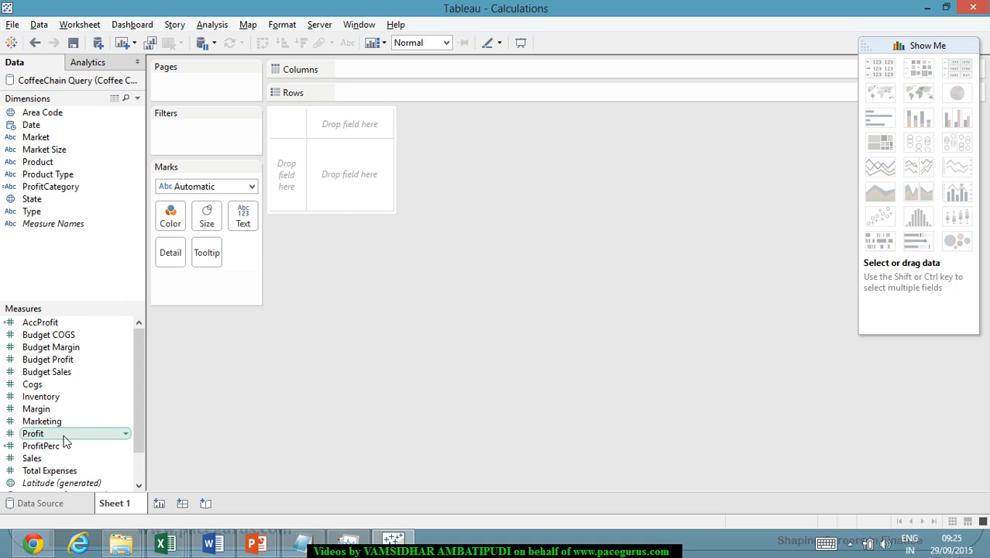
Build a horizontal bar chart with AccProfit on Columns and the Market dimension on Rows
{"action": "left_click", "coordinate": [83, 324]}
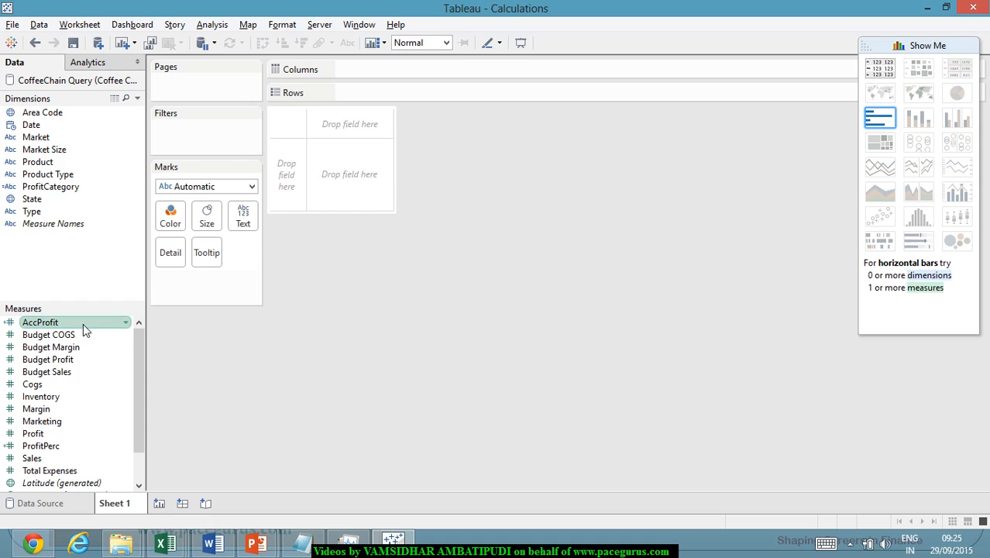
{"action": "left_click_drag", "start_coordinate": [83, 323], "coordinate": [456, 101]}
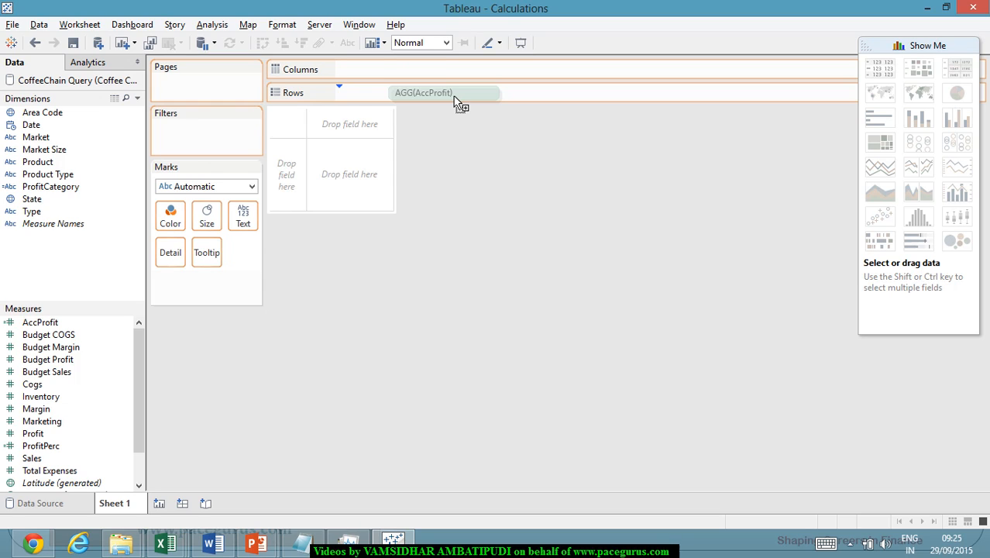
{"action": "left_click_drag", "start_coordinate": [456, 99], "coordinate": [456, 98]}
{"action": "left_click_drag", "start_coordinate": [456, 99], "coordinate": [436, 69]}
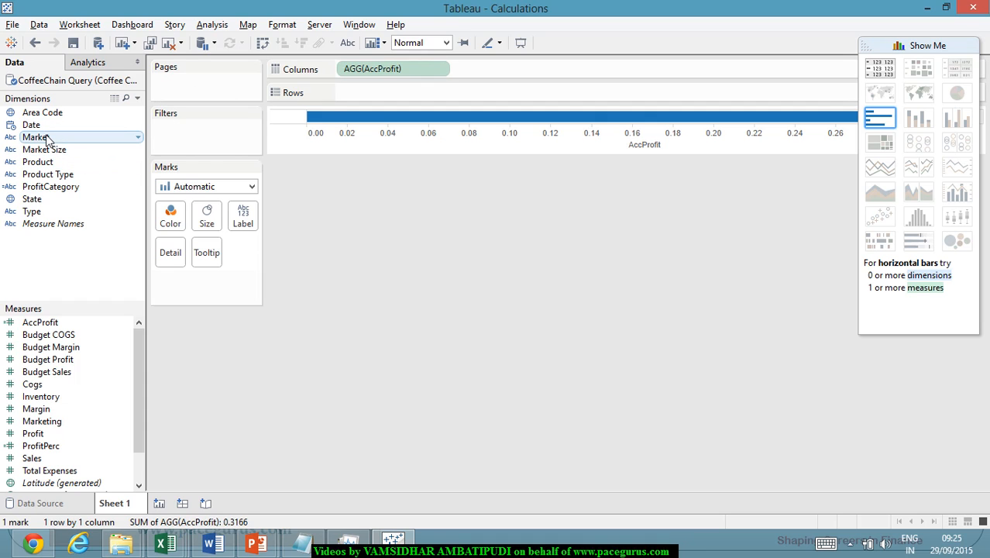
{"action": "left_click_drag", "start_coordinate": [46, 136], "coordinate": [369, 93]}
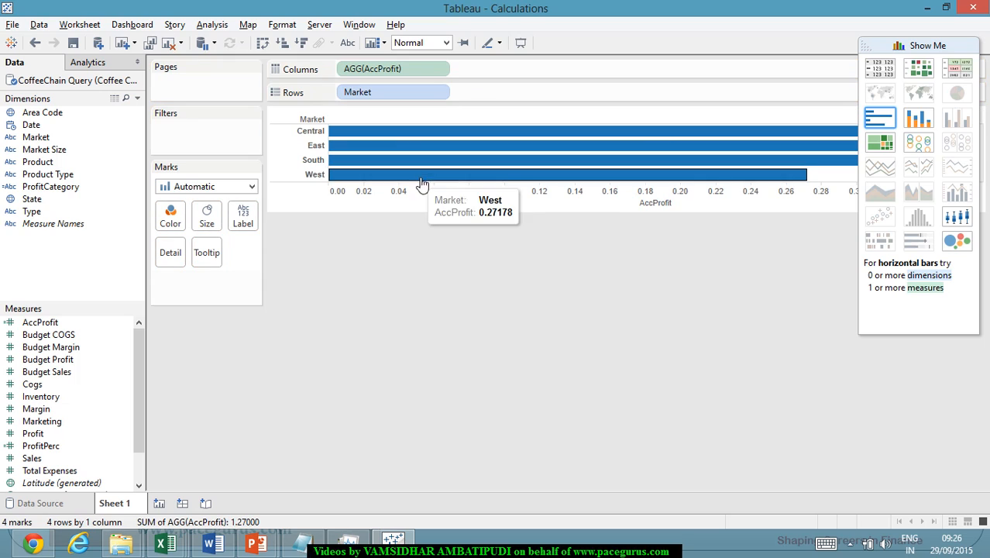
Convert the bar chart of AccProfit by Market into a highlight table and close the chart type chooser
{"action": "left_click", "coordinate": [947, 46]}
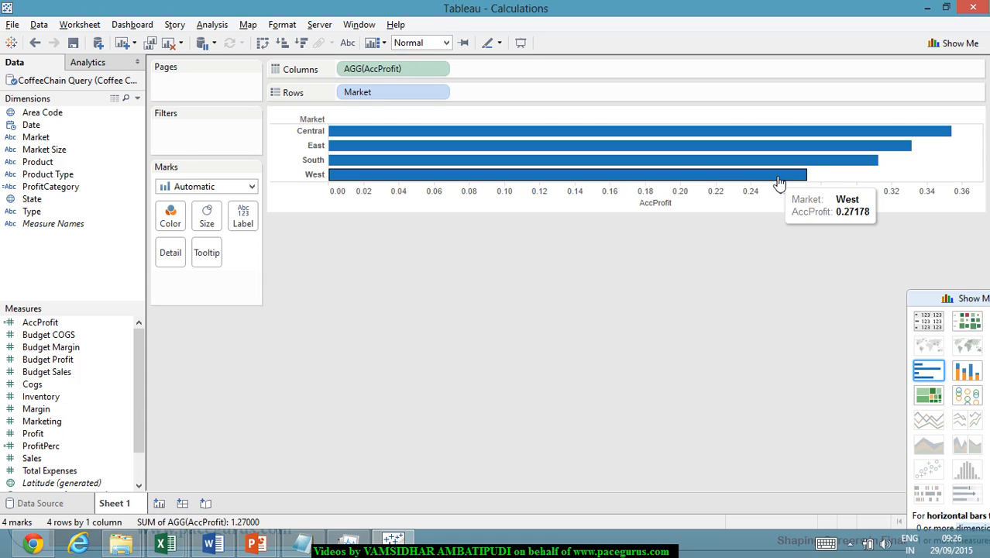
{"action": "left_click_drag", "start_coordinate": [935, 303], "coordinate": [885, 256]}
{"action": "left_click", "coordinate": [953, 270]}
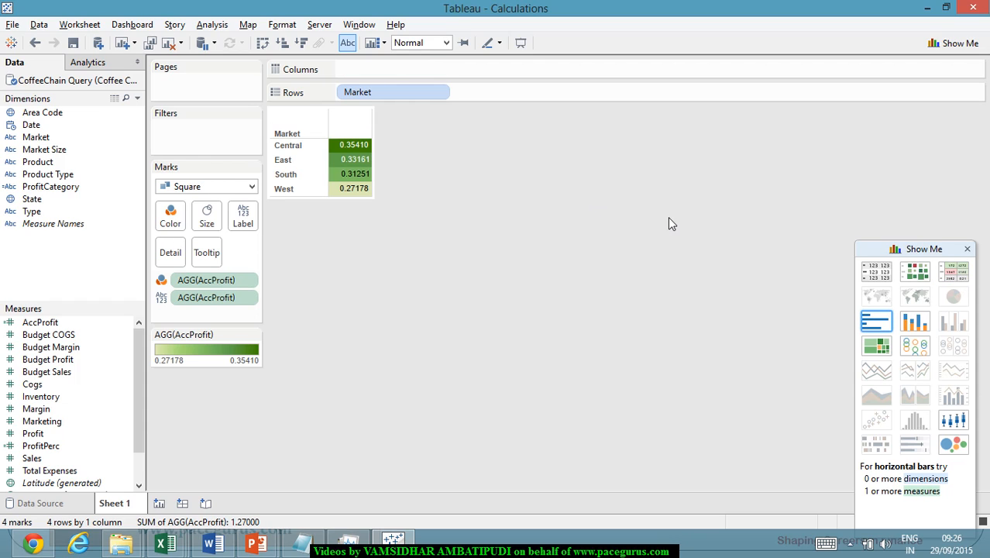
{"action": "left_click", "coordinate": [967, 249]}
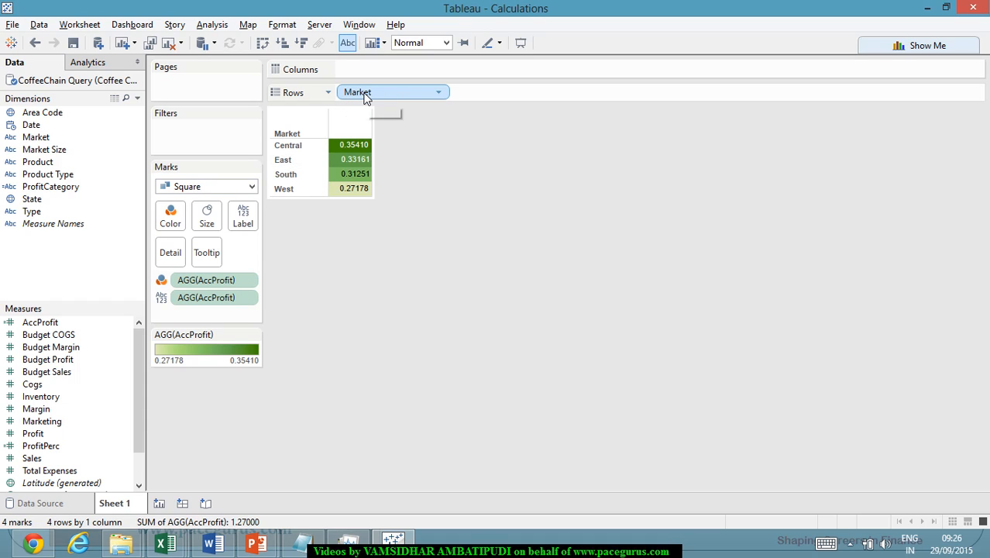
Replace Market with Product Type on Rows and check the AccProfit value for each product type
{"action": "left_click_drag", "start_coordinate": [365, 94], "coordinate": [415, 94]}
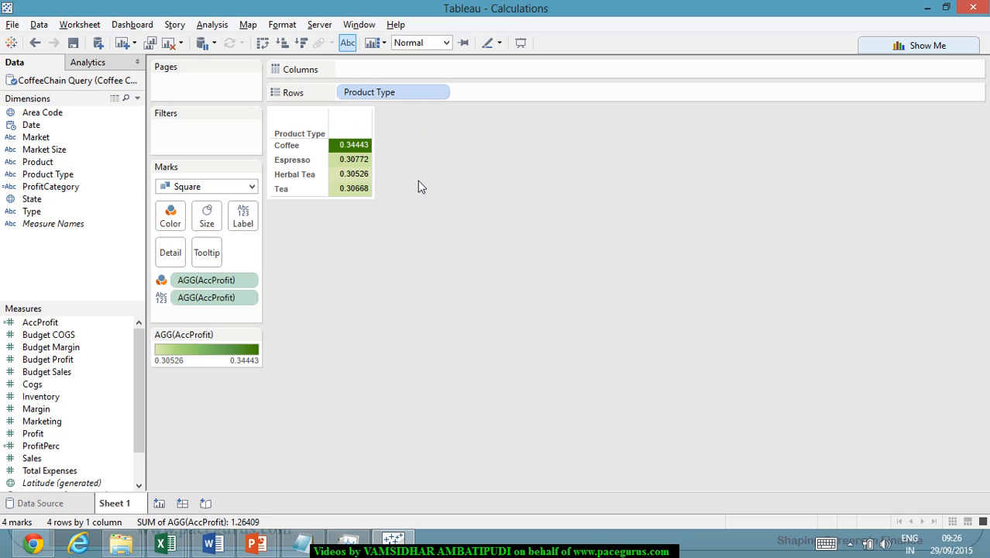
{"action": "mouse_move", "coordinate": [367, 151]}
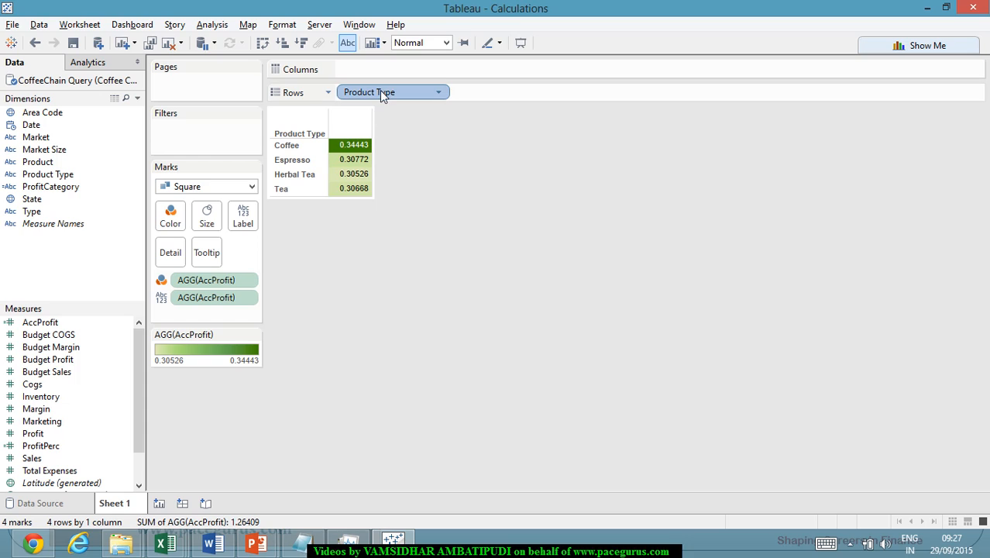
Replace Product Type with Product on Rows and sort the products by AccProfit in descending order
{"action": "left_click_drag", "start_coordinate": [380, 89], "coordinate": [137, 137]}
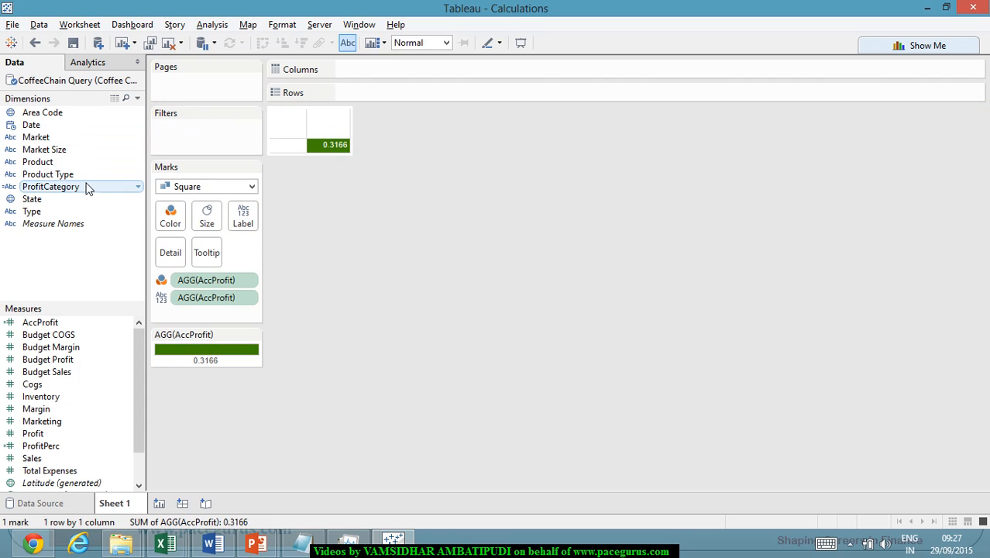
{"action": "left_click_drag", "start_coordinate": [73, 161], "coordinate": [402, 100]}
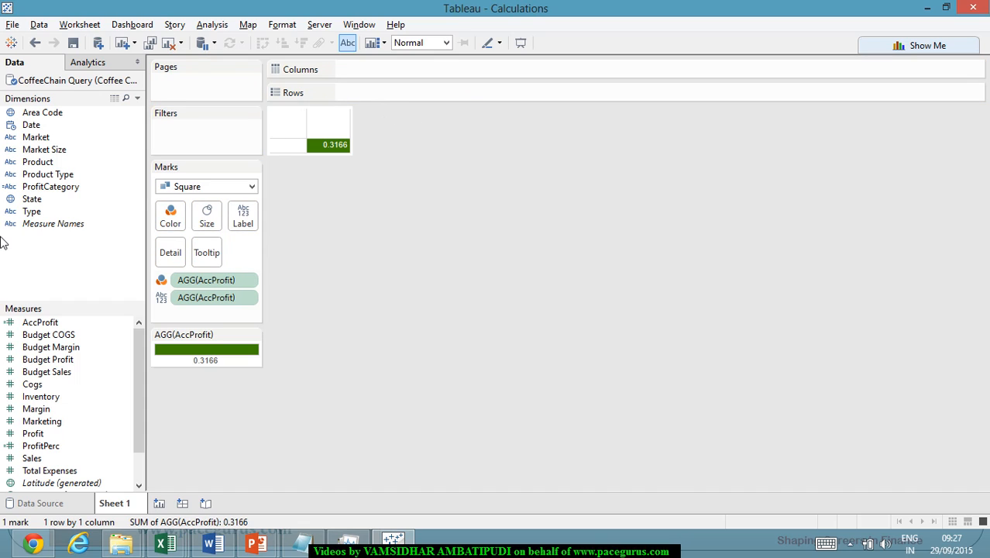
{"action": "left_click_drag", "start_coordinate": [37, 162], "coordinate": [401, 126]}
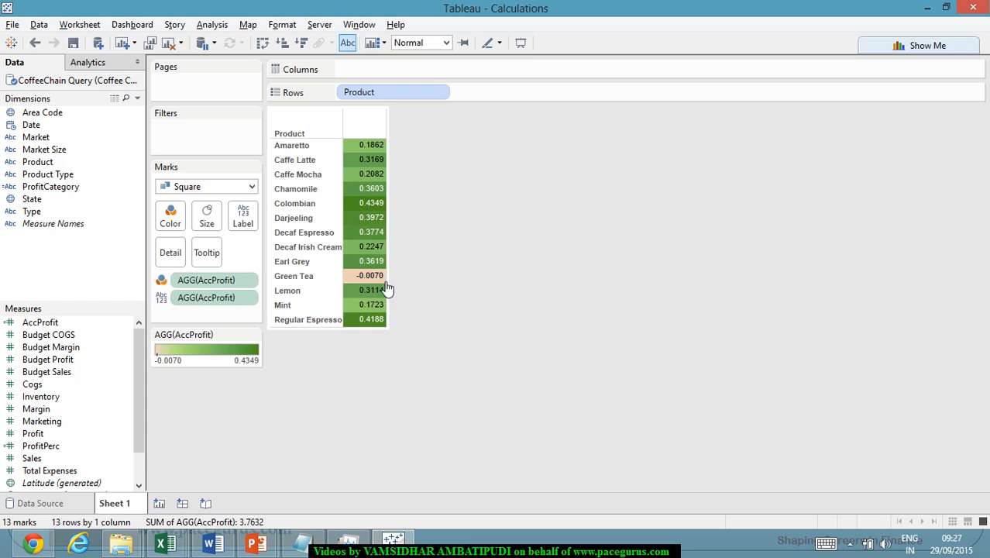
{"action": "mouse_move", "coordinate": [387, 283]}
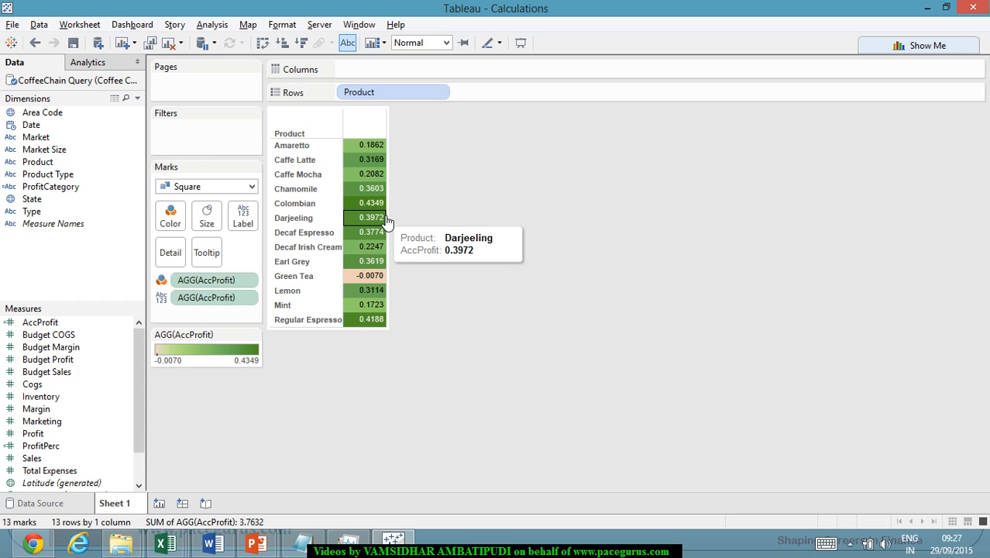
{"action": "left_click", "coordinate": [302, 43]}
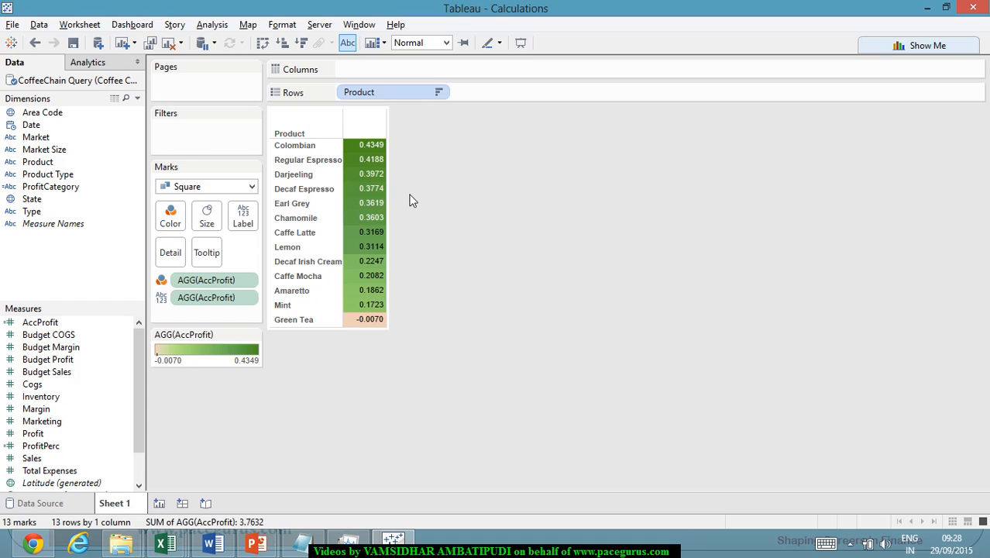
{"action": "mouse_move", "coordinate": [379, 323]}
{"action": "mouse_move", "coordinate": [394, 212]}
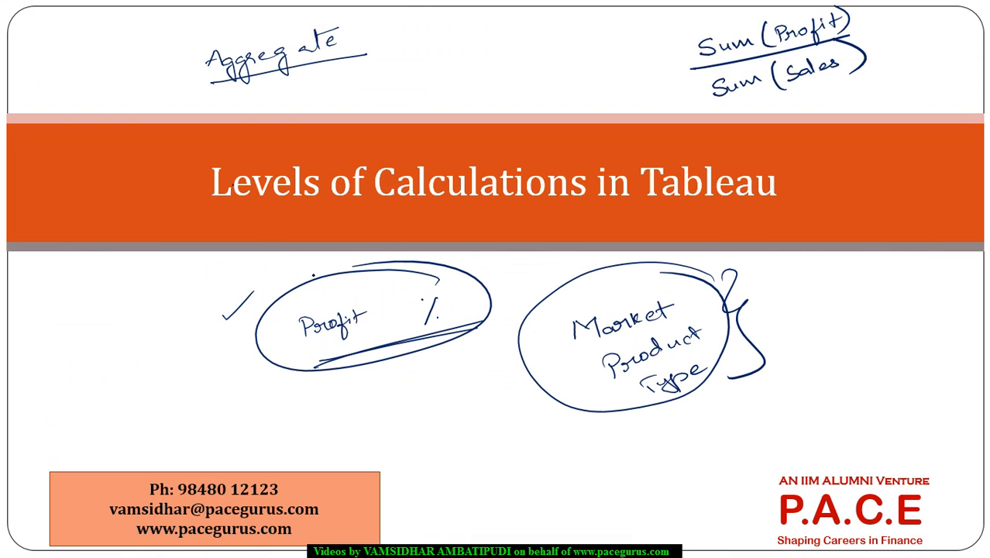
Switch to the slide show, erase the existing ink and handwrite "View" above the title with a double underline
{"action": "key", "text": "e"}
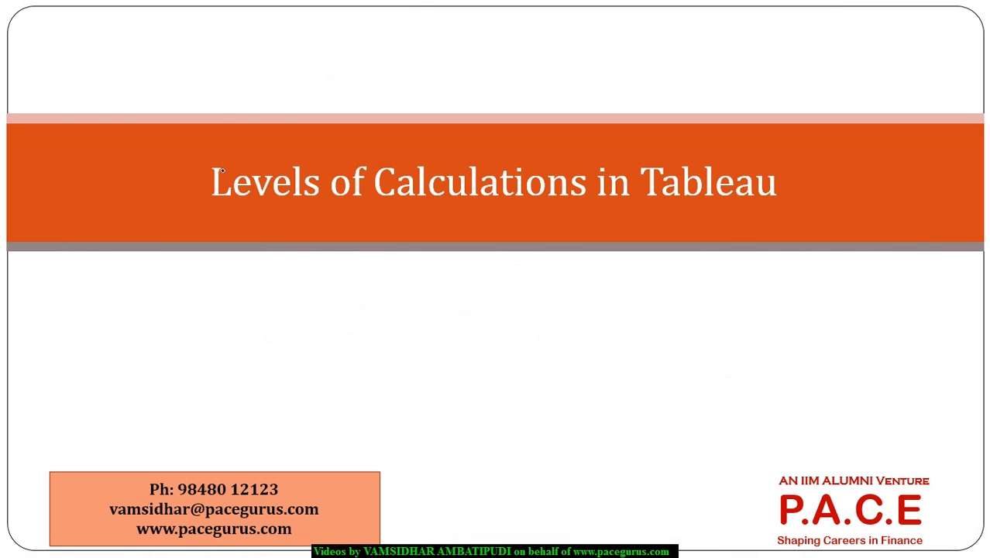
{"action": "mouse_move", "coordinate": [255, 60]}
{"action": "left_mouse_down"}
{"action": "mouse_move", "coordinate": [263, 74]}
{"action": "mouse_move", "coordinate": [268, 57]}
{"action": "mouse_move", "coordinate": [277, 78]}
{"action": "mouse_move", "coordinate": [318, 60]}
{"action": "left_mouse_up"}
{"action": "left_click", "coordinate": [276, 67]}
{"action": "left_click_drag", "start_coordinate": [268, 91], "coordinate": [331, 75]}
{"action": "key", "text": "alt+Tab"}
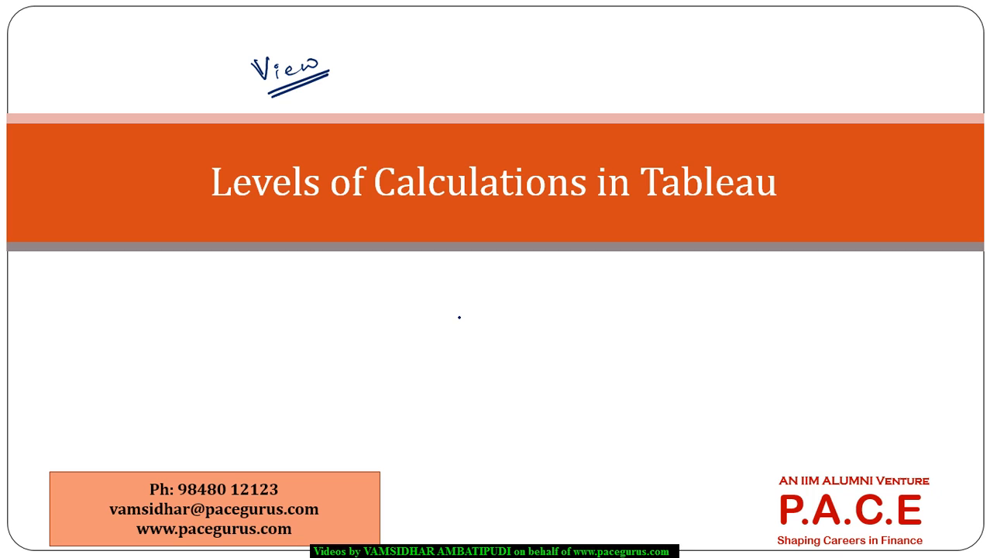
Handwrite "Market" below the slide title, circle it and switch back to Tableau
{"action": "mouse_move", "coordinate": [459, 316]}
{"action": "left_mouse_down"}
{"action": "mouse_move", "coordinate": [479, 307]}
{"action": "mouse_move", "coordinate": [482, 328]}
{"action": "mouse_move", "coordinate": [549, 288]}
{"action": "left_mouse_up"}
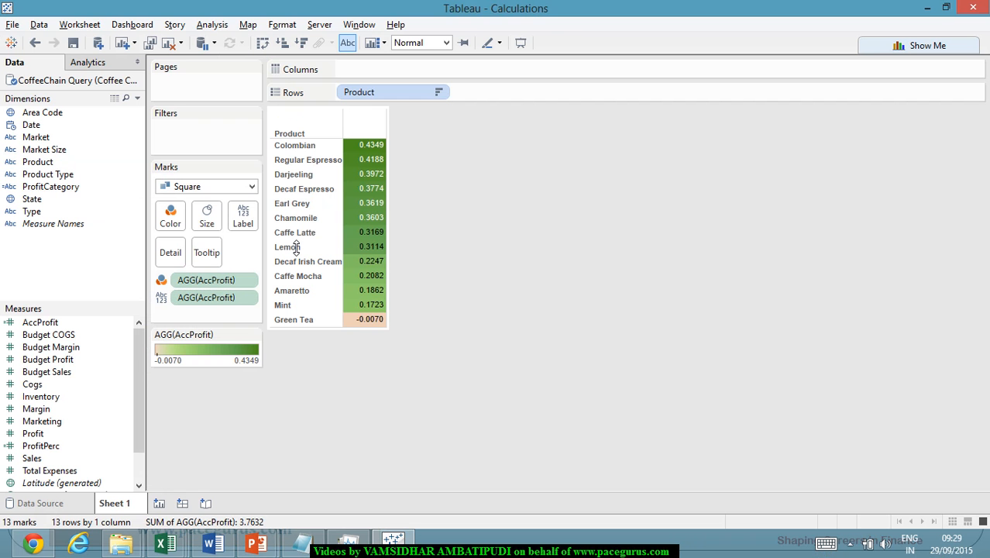
{"action": "key", "text": "alt+Tab"}
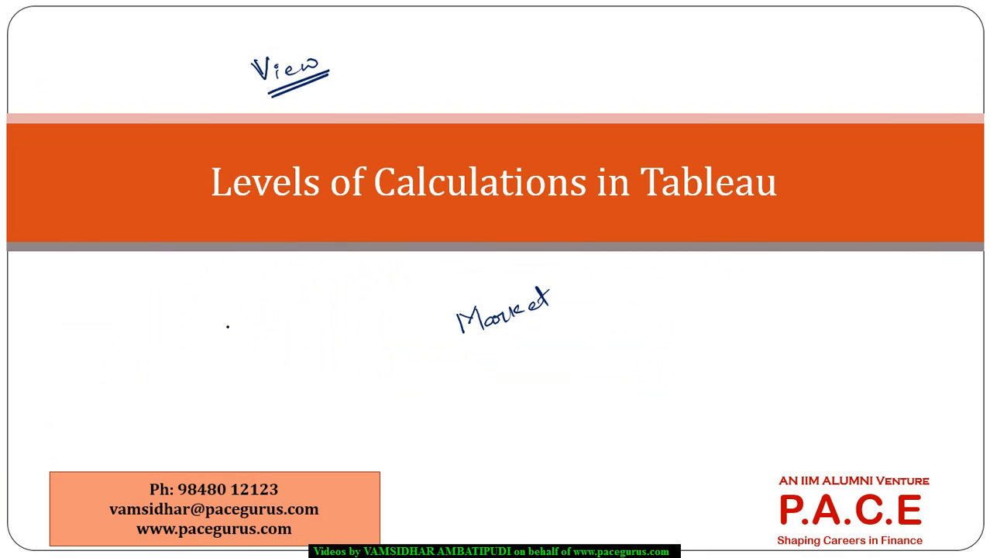
{"action": "mouse_move", "coordinate": [544, 284]}
{"action": "left_mouse_down"}
{"action": "mouse_move", "coordinate": [498, 347]}
{"action": "mouse_move", "coordinate": [489, 264]}
{"action": "left_mouse_up"}
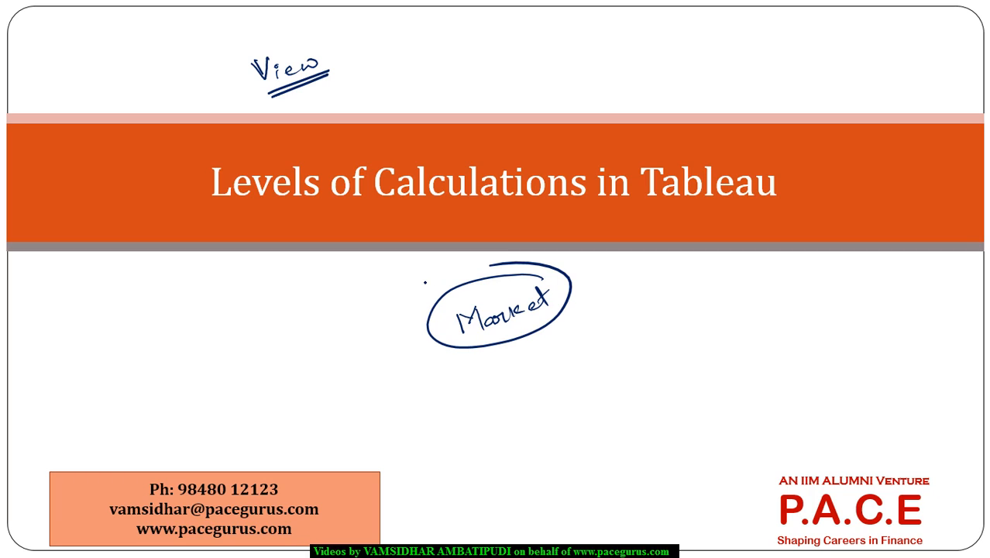
{"action": "key", "text": "alt+Tab"}
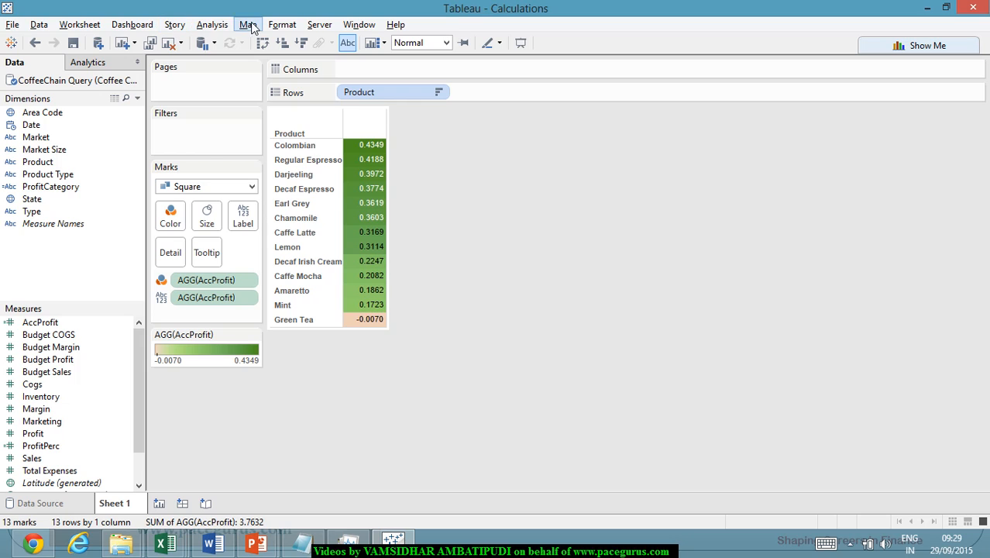
{"action": "left_click", "coordinate": [212, 25]}
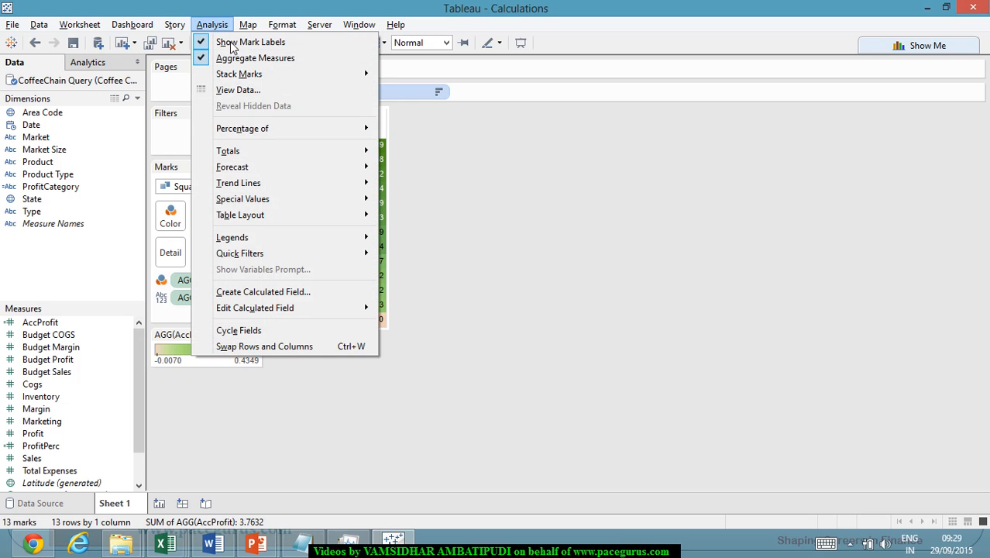
{"action": "left_click", "coordinate": [317, 292]}
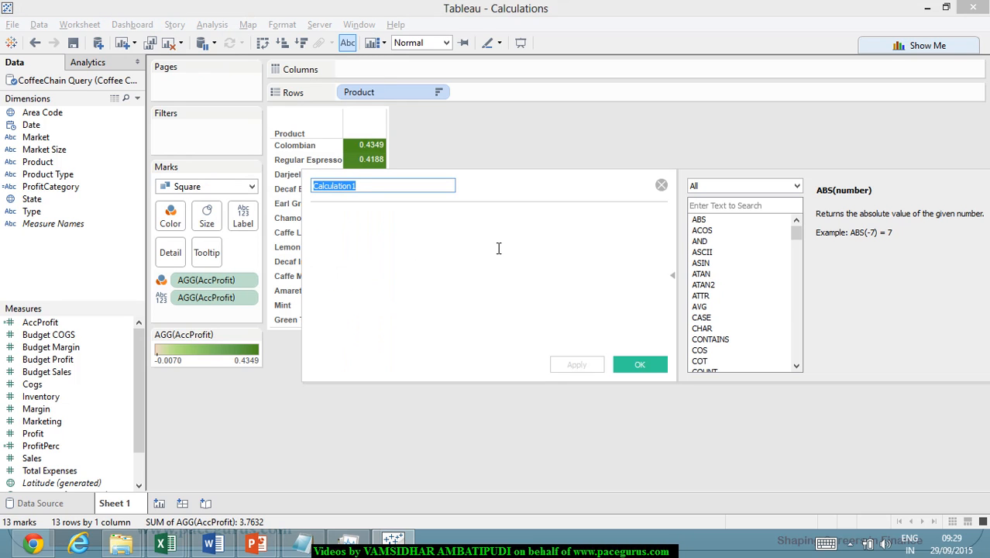
{"action": "type", "text": "Acc"}
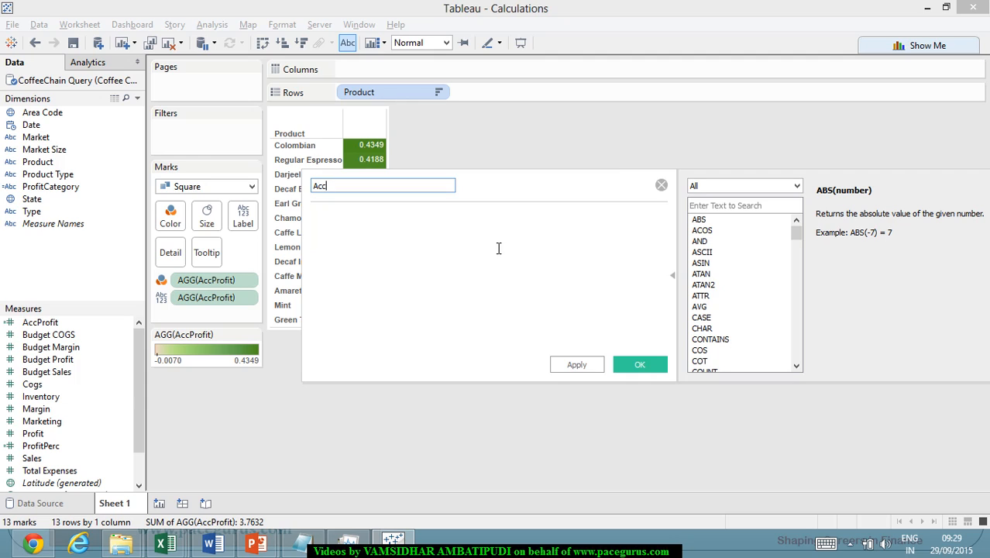
{"action": "type", "text": "Profit2"}
{"action": "left_click", "coordinate": [498, 248]}
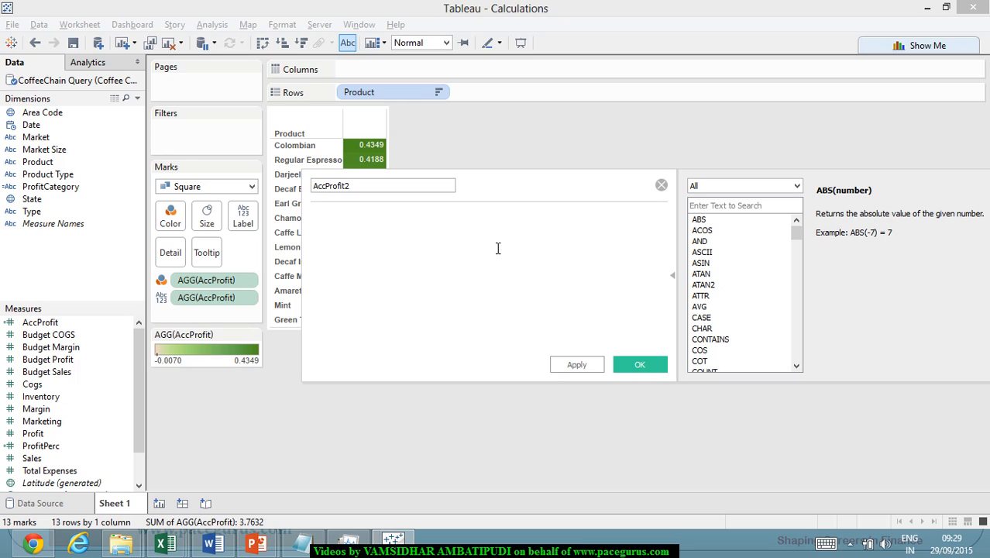
{"action": "type", "text": "{Fi"}
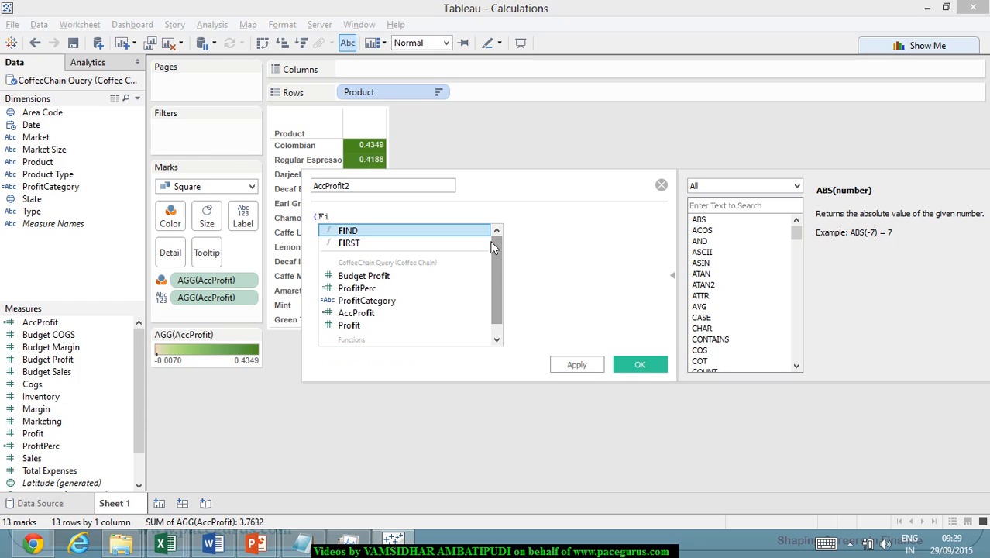
{"action": "type", "text": "xe"}
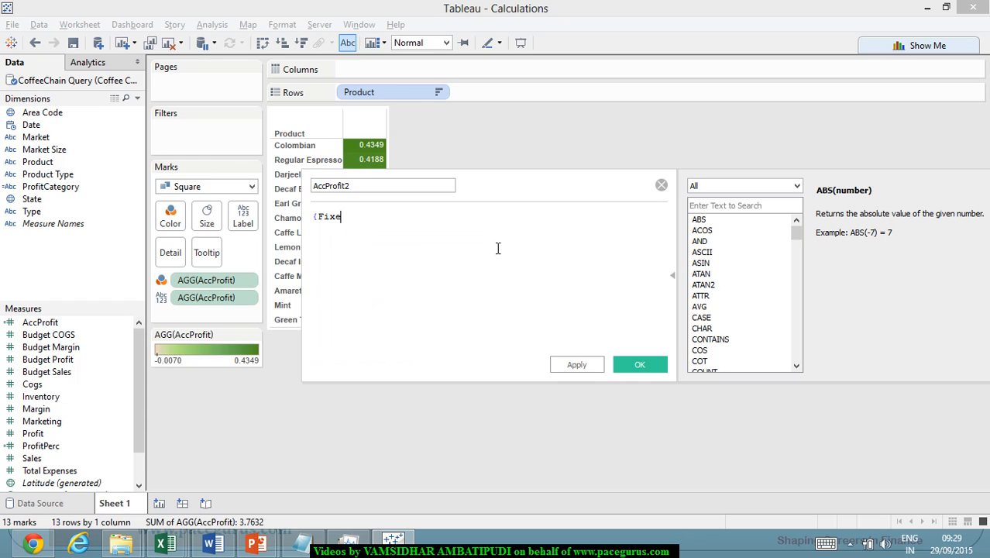
{"action": "type", "text": "d"}
{"action": "key", "text": "BackSpace"}
{"action": "key", "text": "BackSpace"}
{"action": "key", "text": "BackSpace"}
{"action": "key", "text": "BackSpace"}
{"action": "key", "text": "BackSpace"}
{"action": "key", "text": "BackSpace"}
{"action": "type", "text": "Fix"}
{"action": "key", "text": "BackSpace"}
{"action": "key", "text": "BackSpace"}
{"action": "key", "text": "BackSpace"}
{"action": "type", "text": "Fixed"}
{"action": "key", "text": "BackSpace"}
{"action": "key", "text": "BackSpace"}
{"action": "key", "text": "BackSpace"}
{"action": "key", "text": "BackSpace"}
{"action": "key", "text": "BackSpace"}
{"action": "key", "text": "BackSpace"}
{"action": "left_click", "coordinate": [663, 186]}
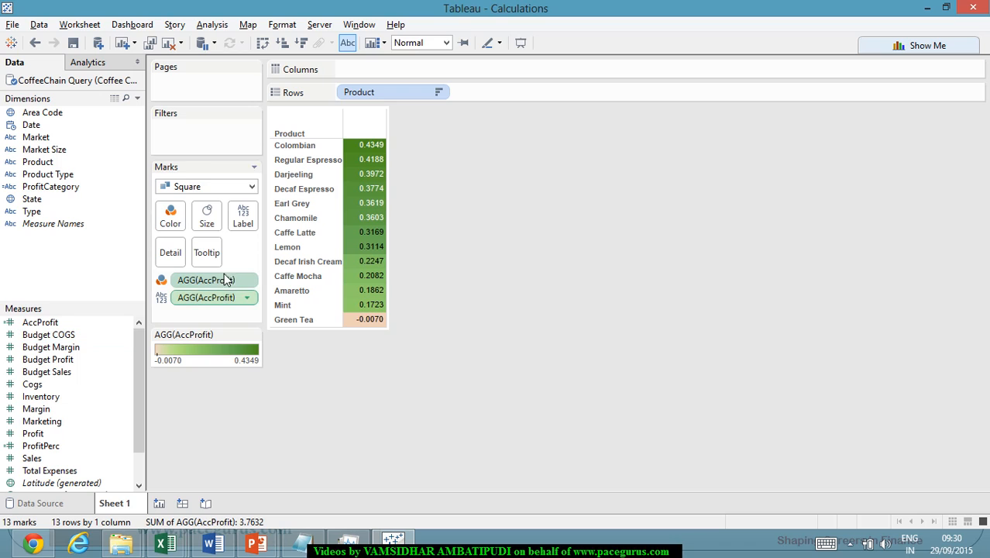
Remove Product from Rows and check the overall AccProfit value
{"action": "left_click_drag", "start_coordinate": [366, 91], "coordinate": [64, 164]}
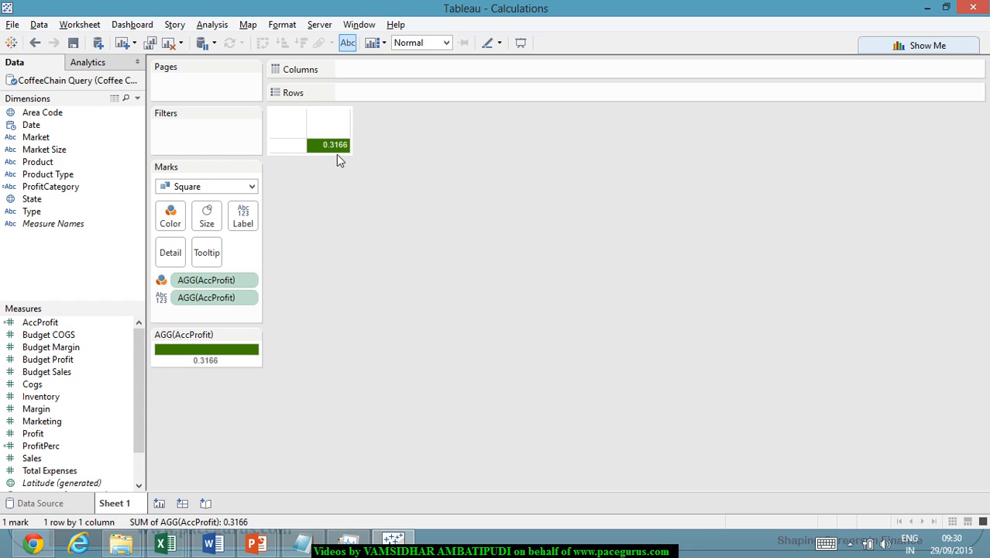
{"action": "mouse_move", "coordinate": [340, 162]}
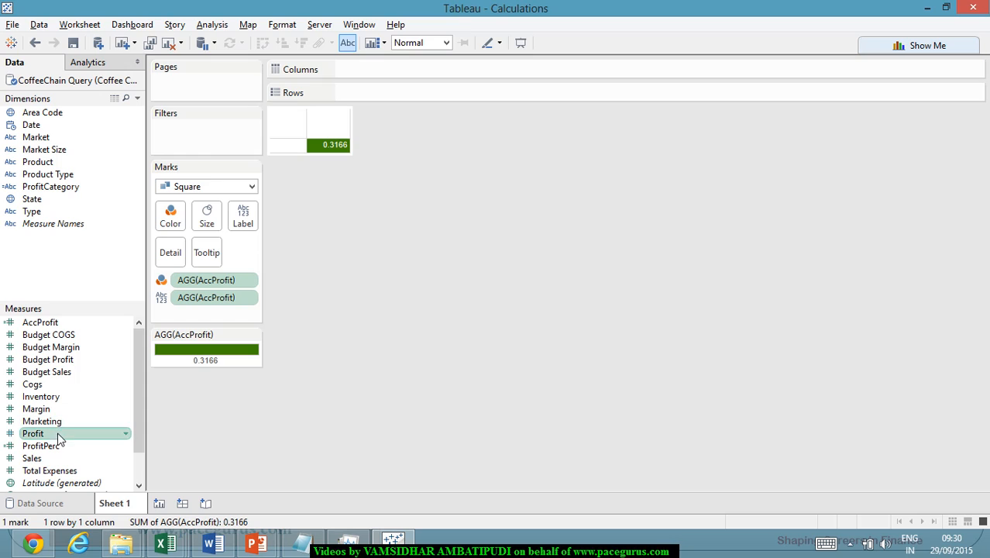
{"action": "left_click_drag", "start_coordinate": [58, 438], "coordinate": [380, 145]}
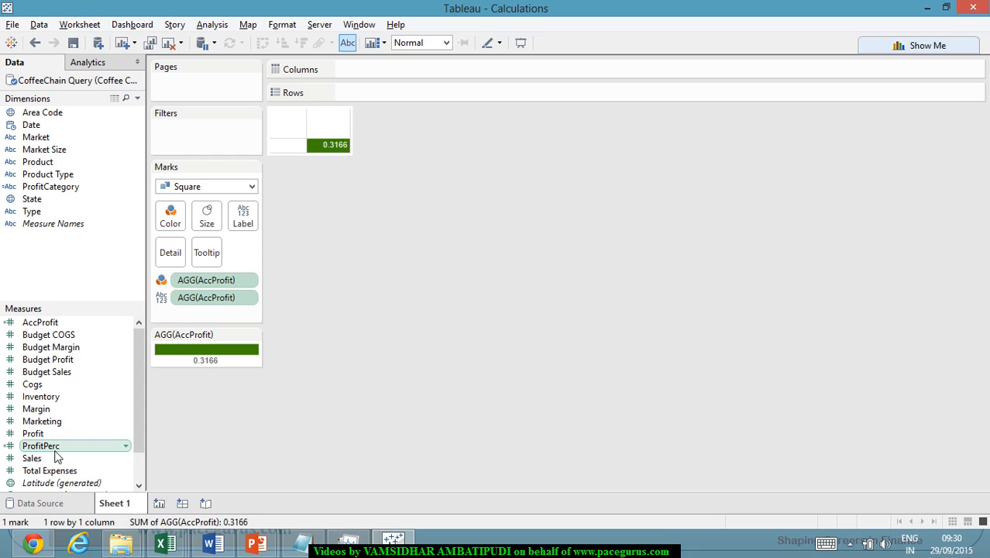
{"action": "left_click_drag", "start_coordinate": [48, 436], "coordinate": [337, 153]}
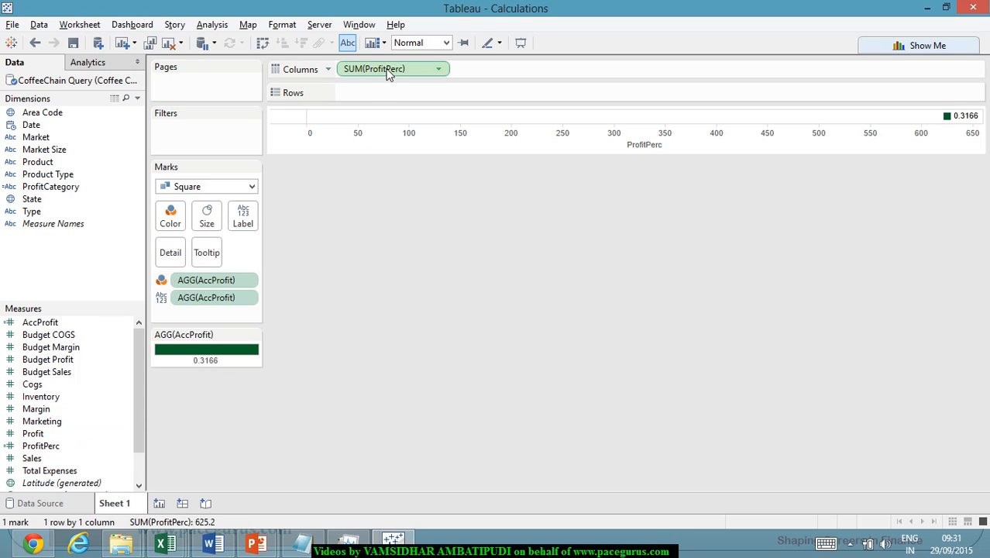
{"action": "left_click_drag", "start_coordinate": [388, 74], "coordinate": [428, 97]}
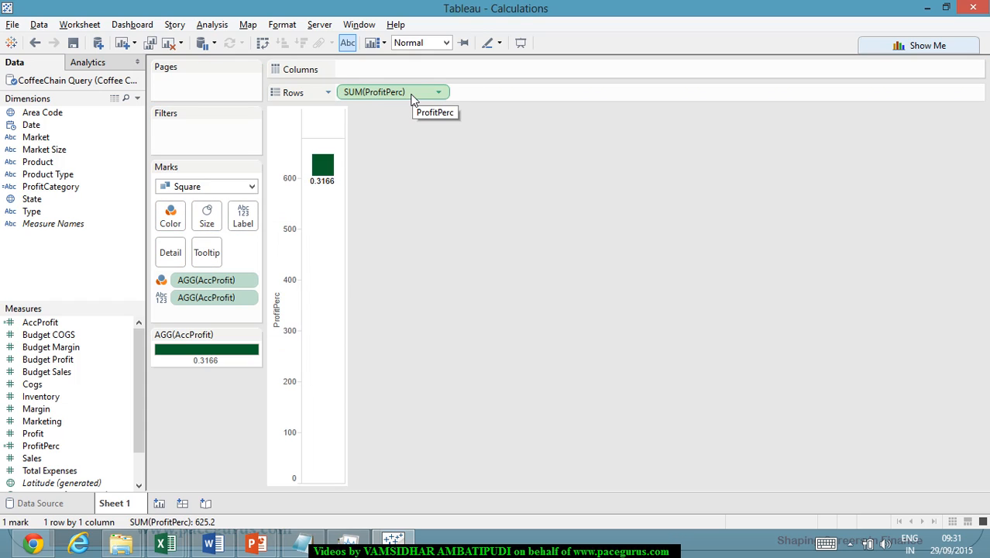
{"action": "left_click_drag", "start_coordinate": [413, 93], "coordinate": [65, 395]}
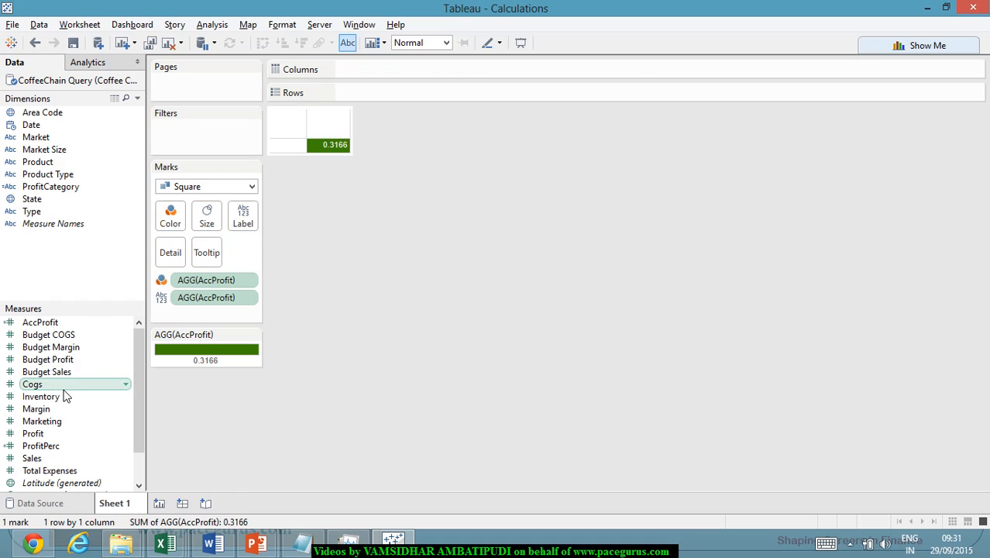
Add ProfitPerc to the Marks card beneath the two AccProfit fields
{"action": "mouse_move", "coordinate": [346, 157]}
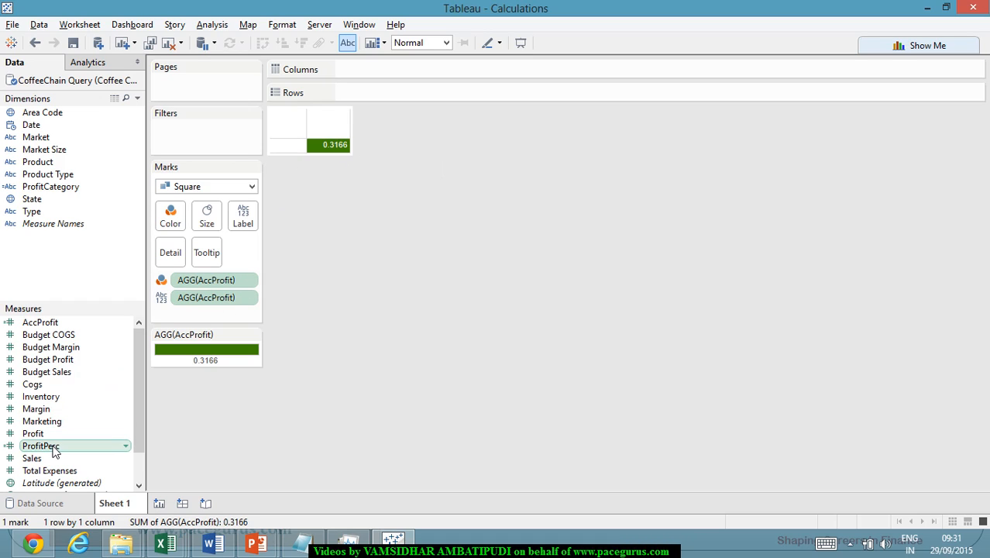
{"action": "left_click_drag", "start_coordinate": [52, 446], "coordinate": [183, 313]}
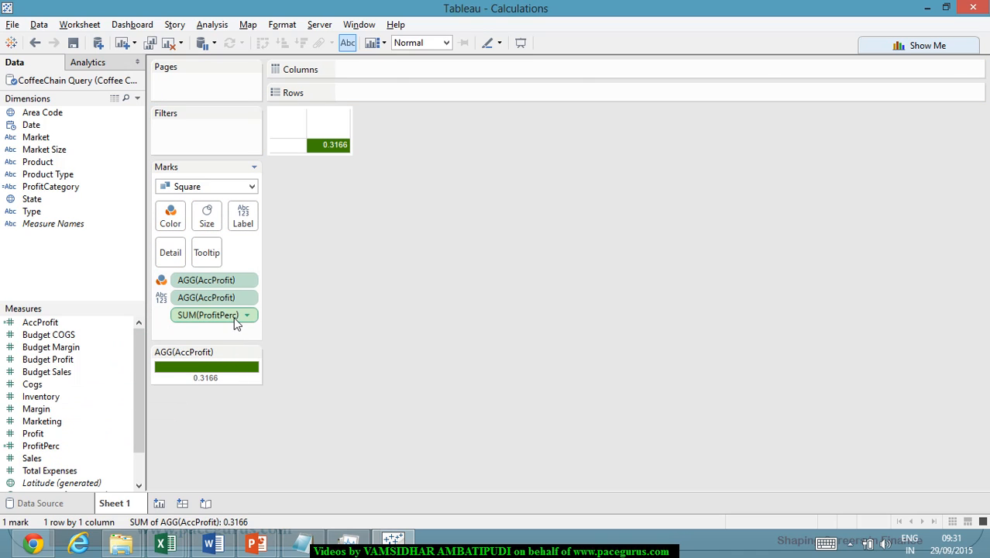
{"action": "double_click", "coordinate": [235, 315]}
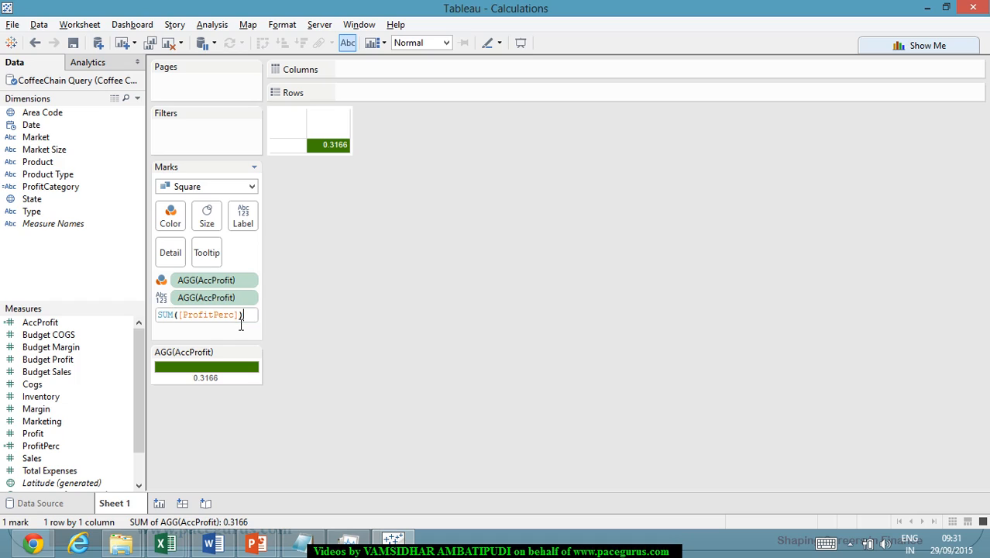
{"action": "left_click", "coordinate": [278, 326]}
Try the horizontal bar chart type for the view and undo the change
{"action": "left_click", "coordinate": [910, 48]}
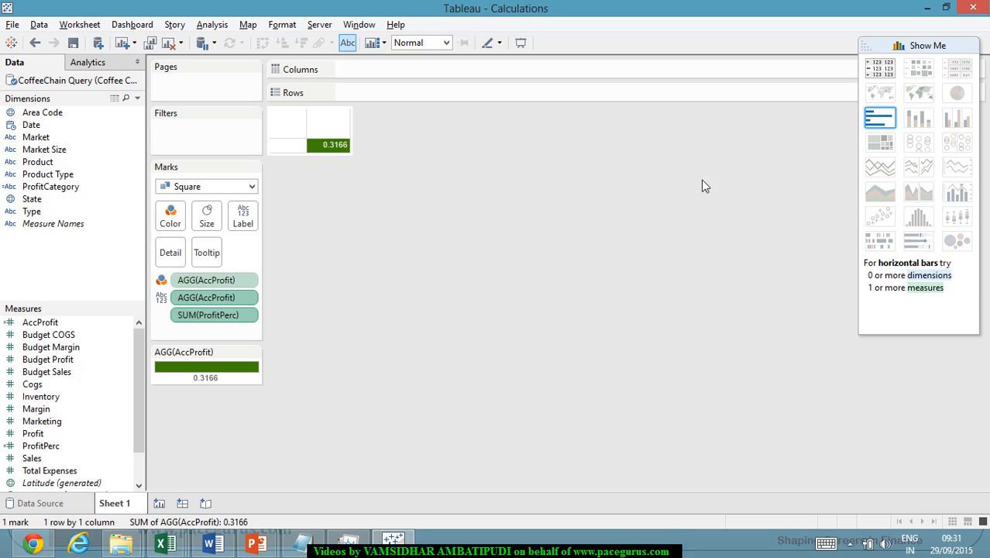
{"action": "left_click", "coordinate": [874, 116]}
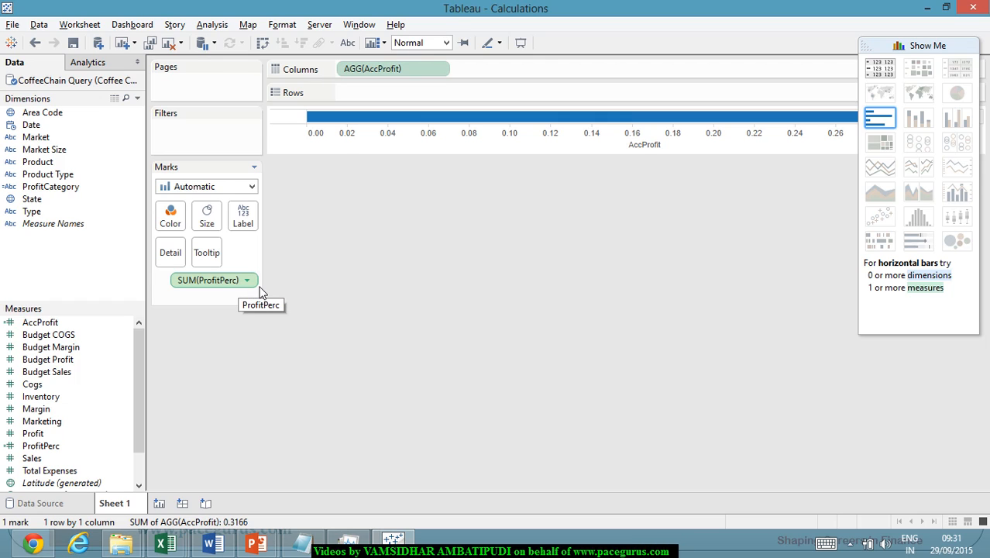
{"action": "key", "text": "ctrl+z"}
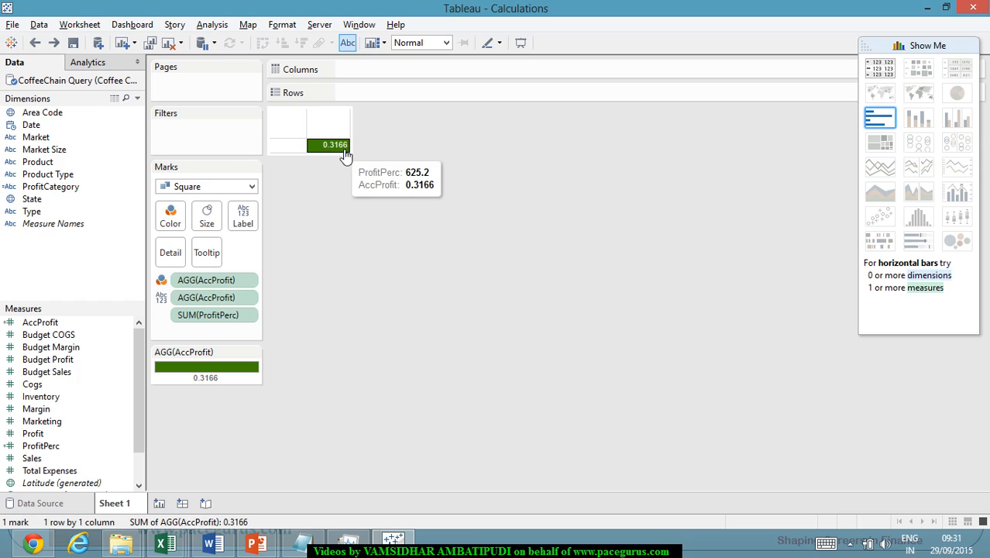
Remove both AccProfit fields from the Marks card, keeping only ProfitPerc
{"action": "left_click", "coordinate": [231, 314]}
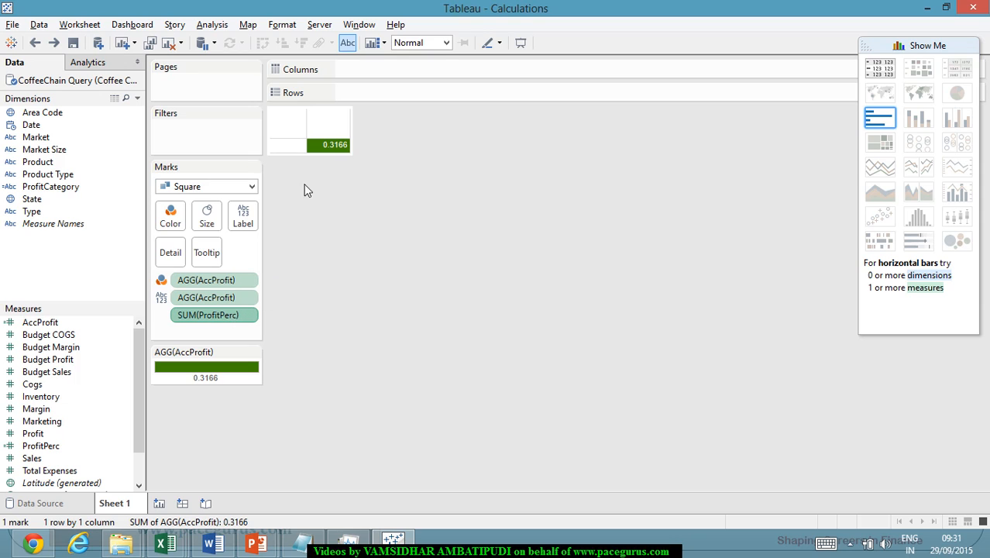
{"action": "left_click_drag", "start_coordinate": [252, 297], "coordinate": [112, 289]}
{"action": "left_click_drag", "start_coordinate": [211, 280], "coordinate": [114, 296]}
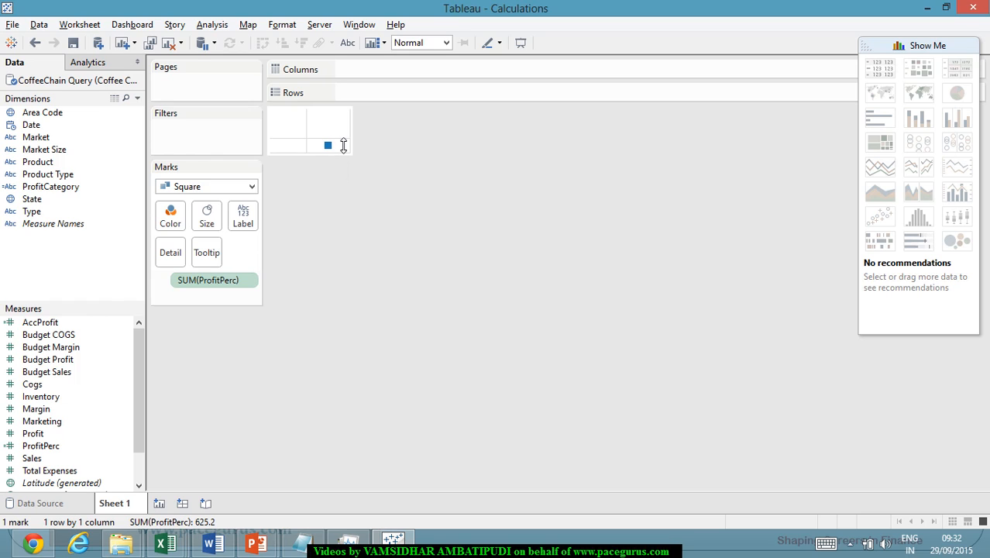
Set the aggregation of ProfitPerc on the Marks card to Average
{"action": "right_click", "coordinate": [233, 279]}
{"action": "mouse_move", "coordinate": [350, 404]}
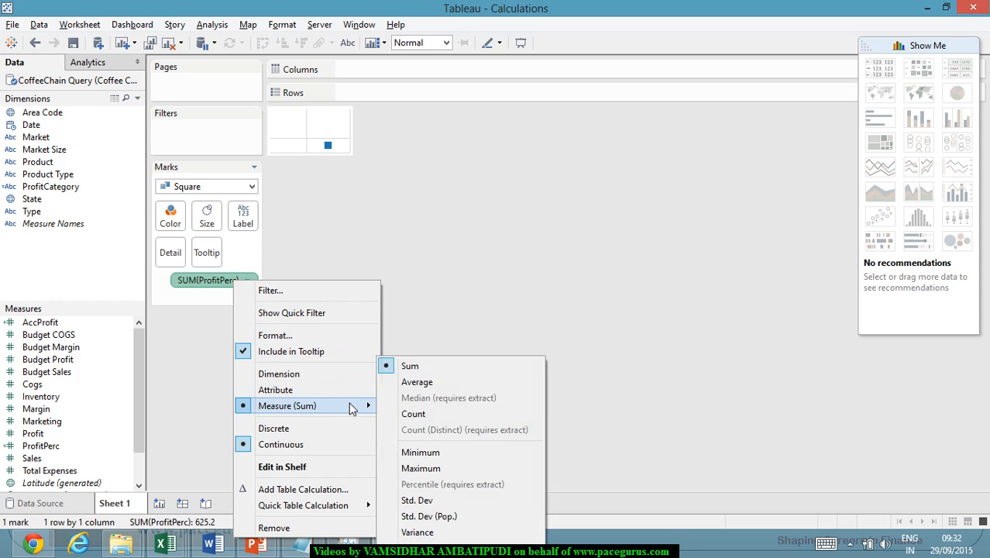
{"action": "left_click", "coordinate": [448, 388]}
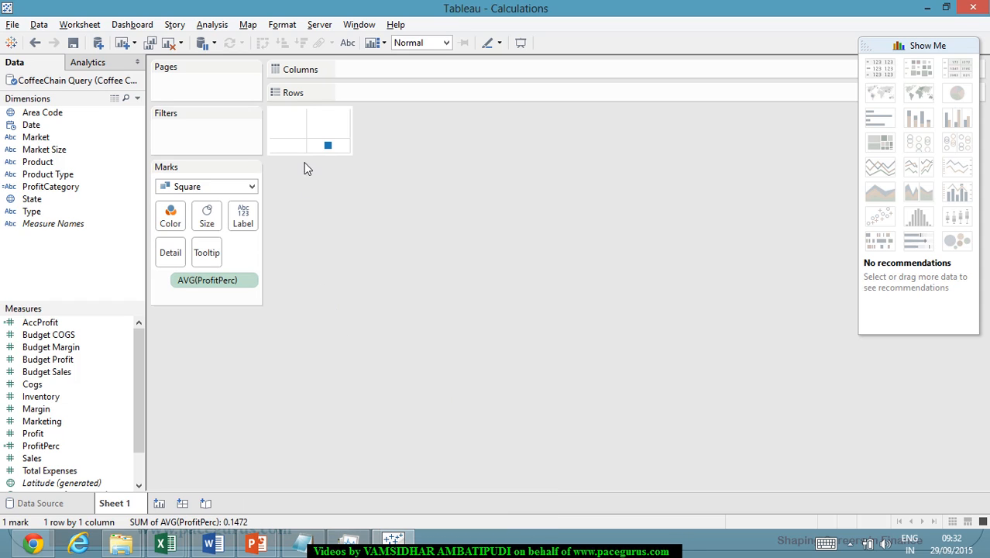
Add AccProfit to the Marks card beneath the average ProfitPerc field
{"action": "mouse_move", "coordinate": [332, 149]}
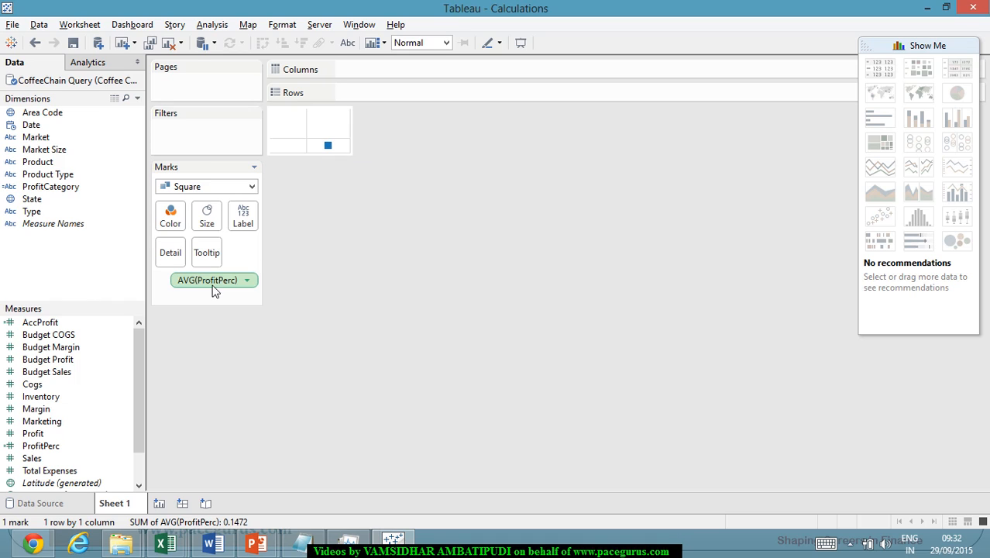
{"action": "left_click_drag", "start_coordinate": [53, 331], "coordinate": [213, 305]}
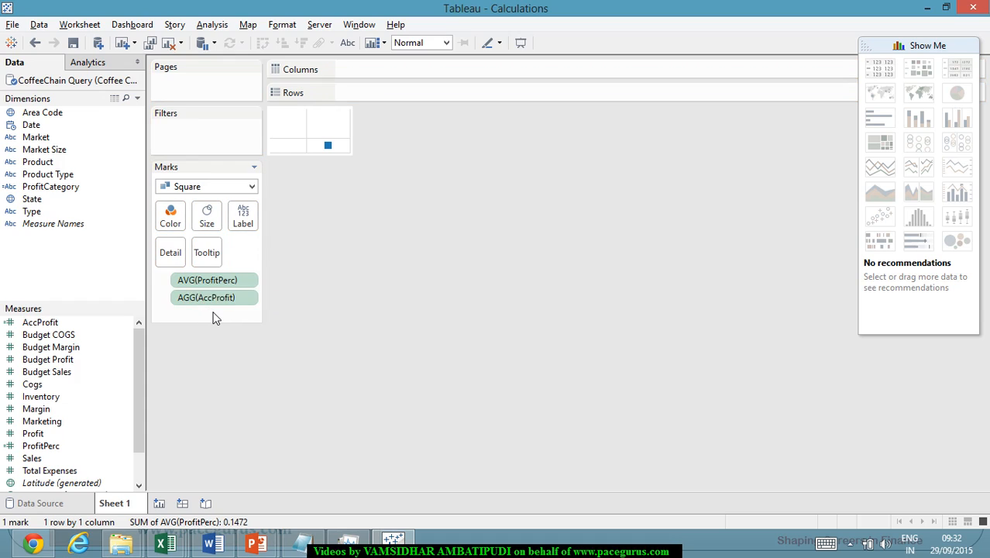
{"action": "left_click", "coordinate": [215, 305]}
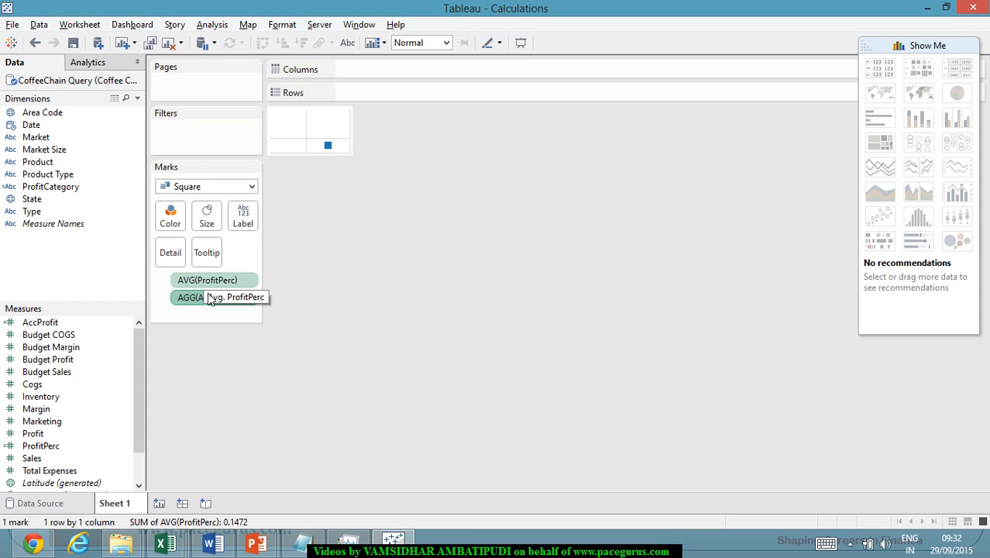
Move AccProfit and then the average of ProfitPerc from the Marks card to Rows, and inspect the ProfitPerc mark's values
{"action": "left_click_drag", "start_coordinate": [209, 301], "coordinate": [430, 92]}
{"action": "mouse_move", "coordinate": [328, 183]}
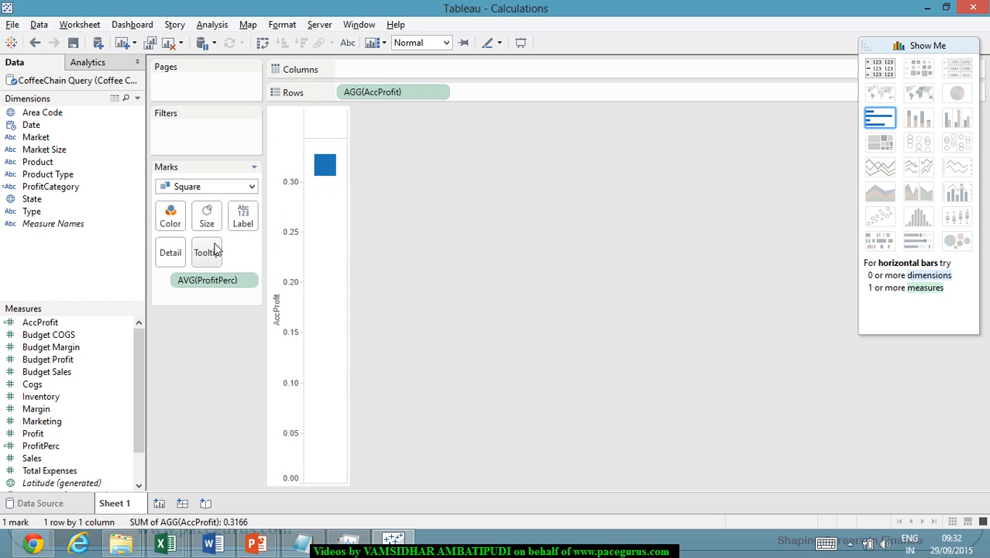
{"action": "left_click_drag", "start_coordinate": [225, 283], "coordinate": [516, 91]}
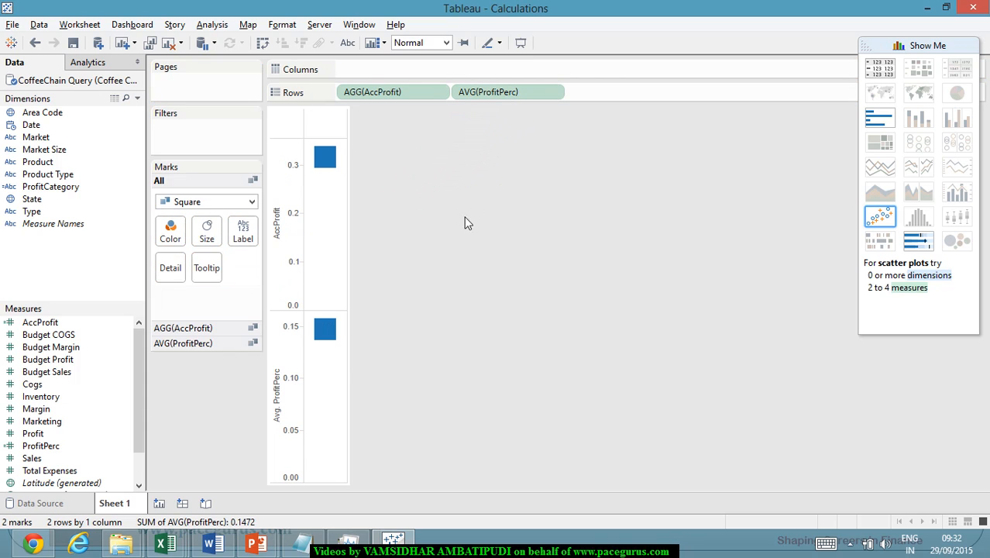
{"action": "mouse_move", "coordinate": [336, 338]}
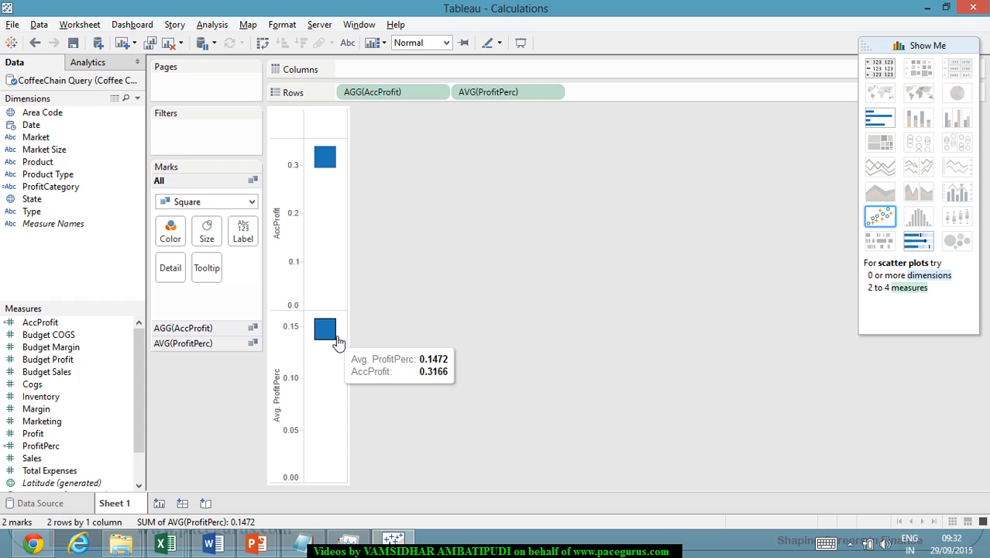
Change the view to horizontal bars comparing AccProfit with average ProfitPerc, and collapse the Show Me chart chooser to uncover the chart
{"action": "left_click", "coordinate": [879, 118]}
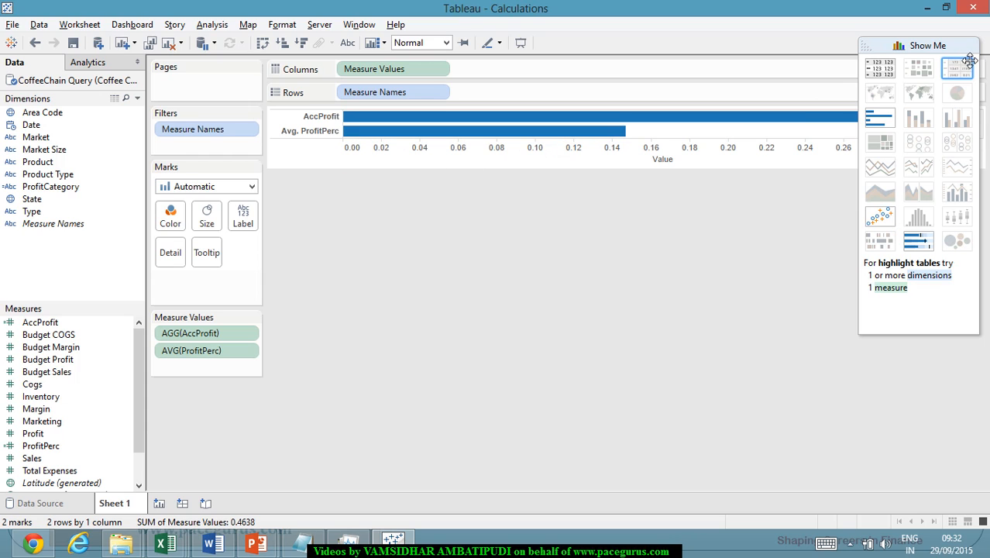
{"action": "left_click_drag", "start_coordinate": [972, 54], "coordinate": [979, 191]}
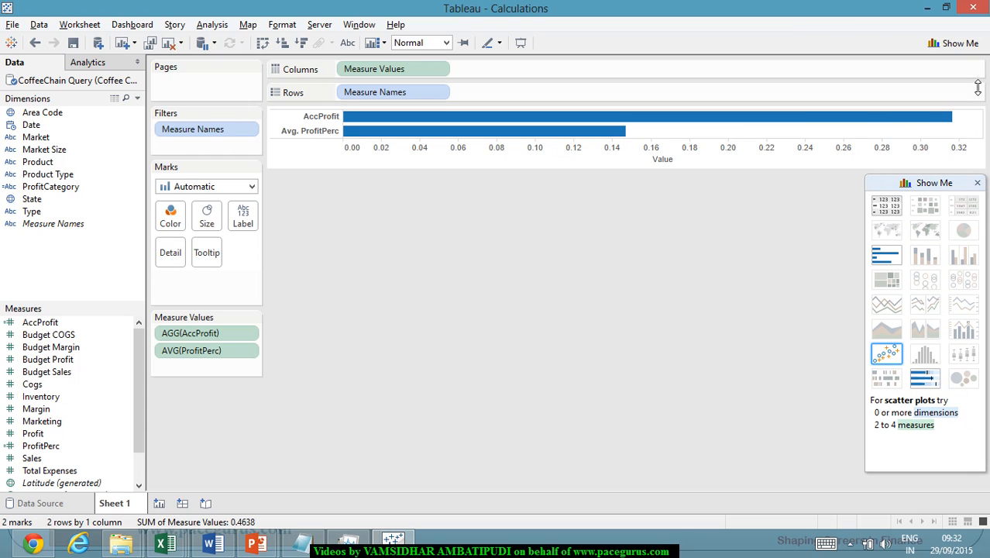
{"action": "left_click", "coordinate": [969, 43]}
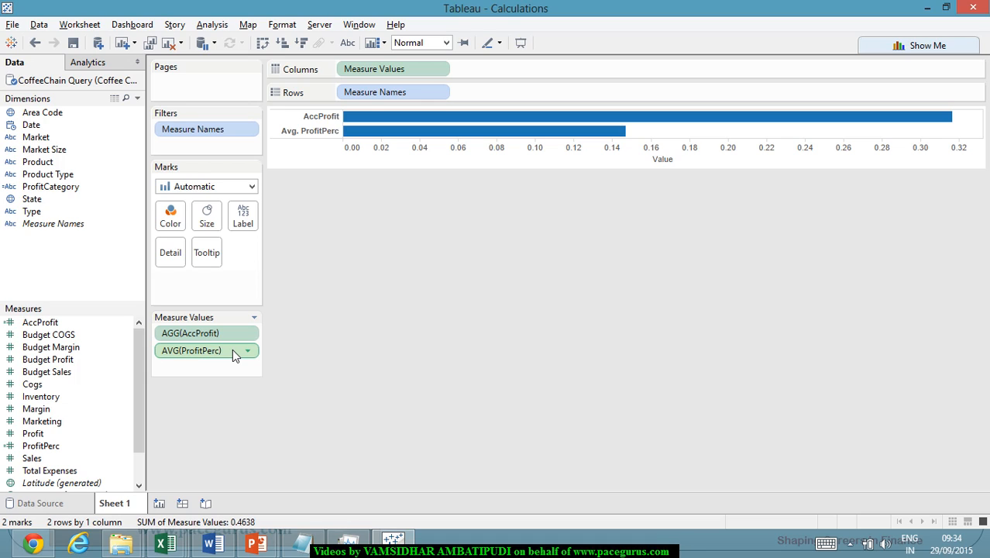
Switch to the presentation slide titled Levels of Calculations in Tableau
{"action": "key", "text": "alt+Tab"}
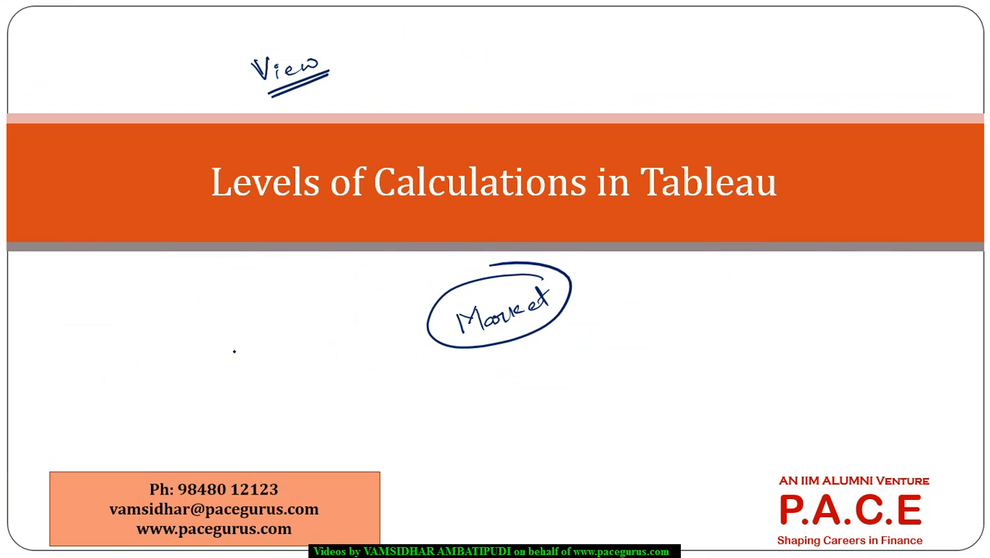